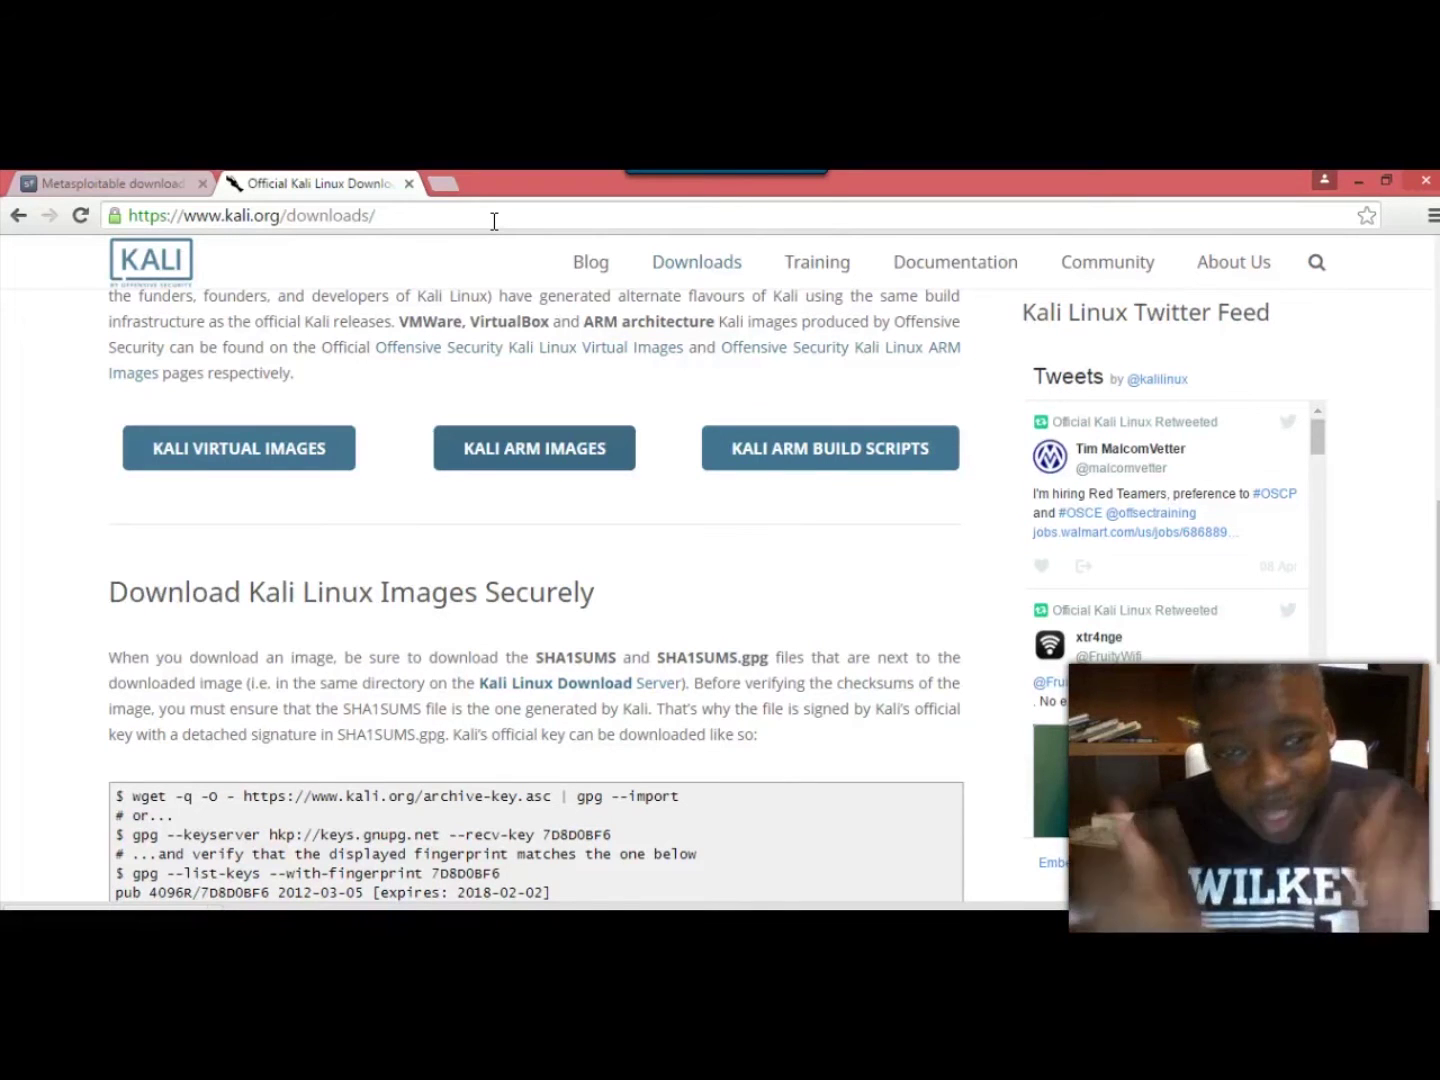
Step: Open kali.org's Downloads page and scroll to the VMware, VirtualBox and ARM images section
click(491, 218)
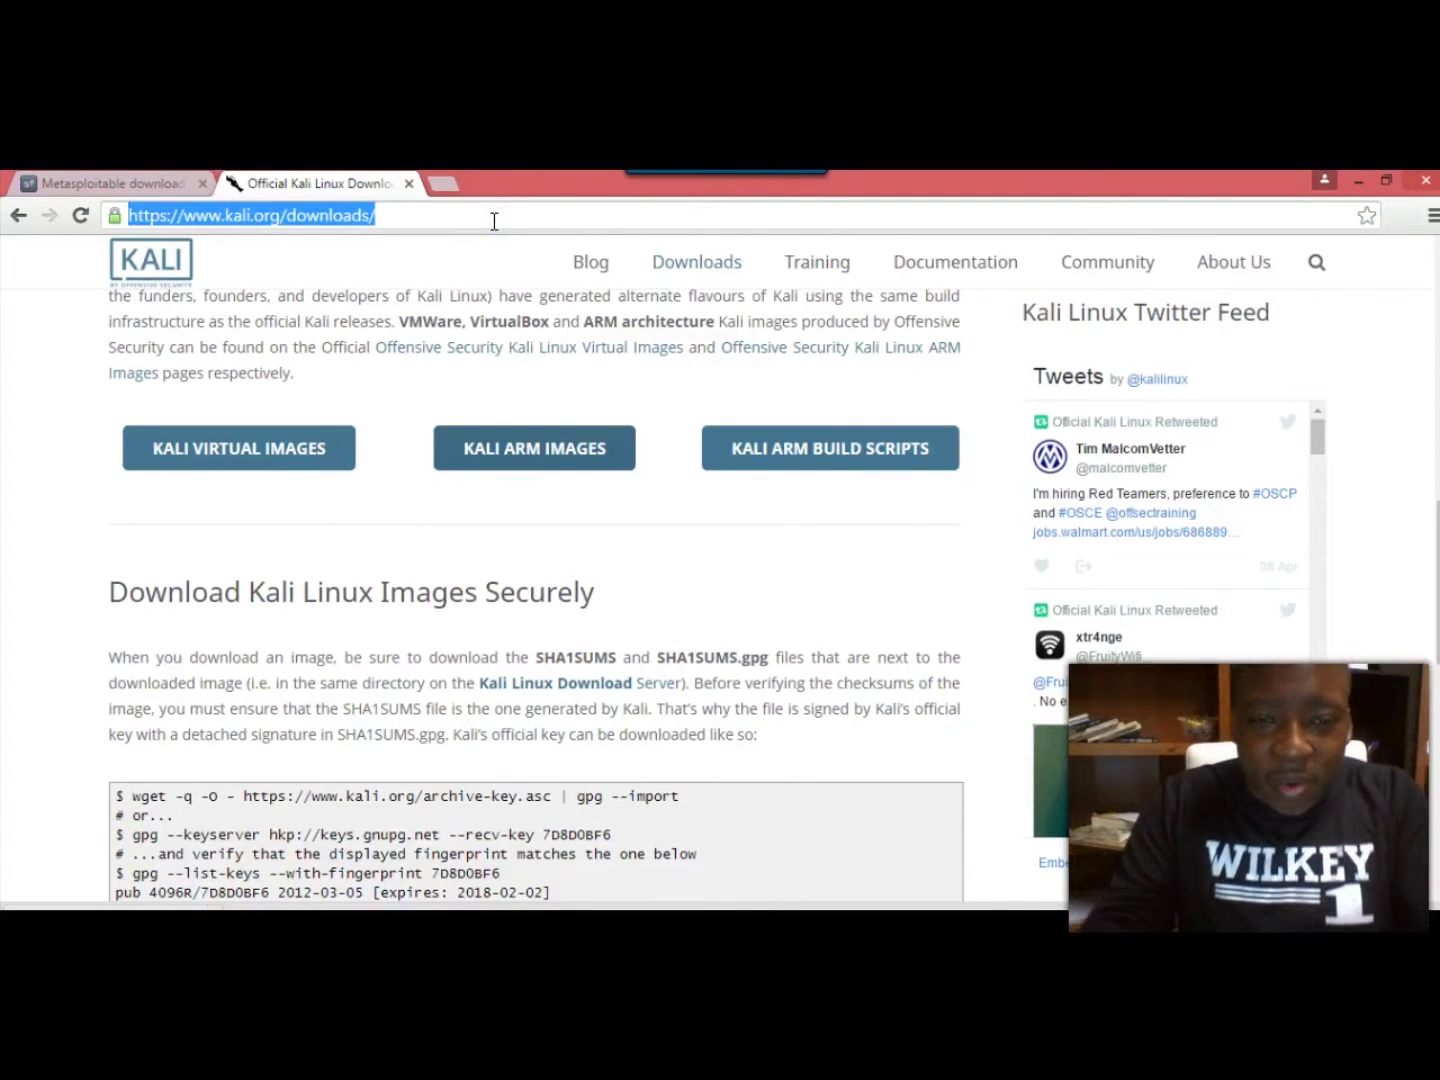
click(697, 264)
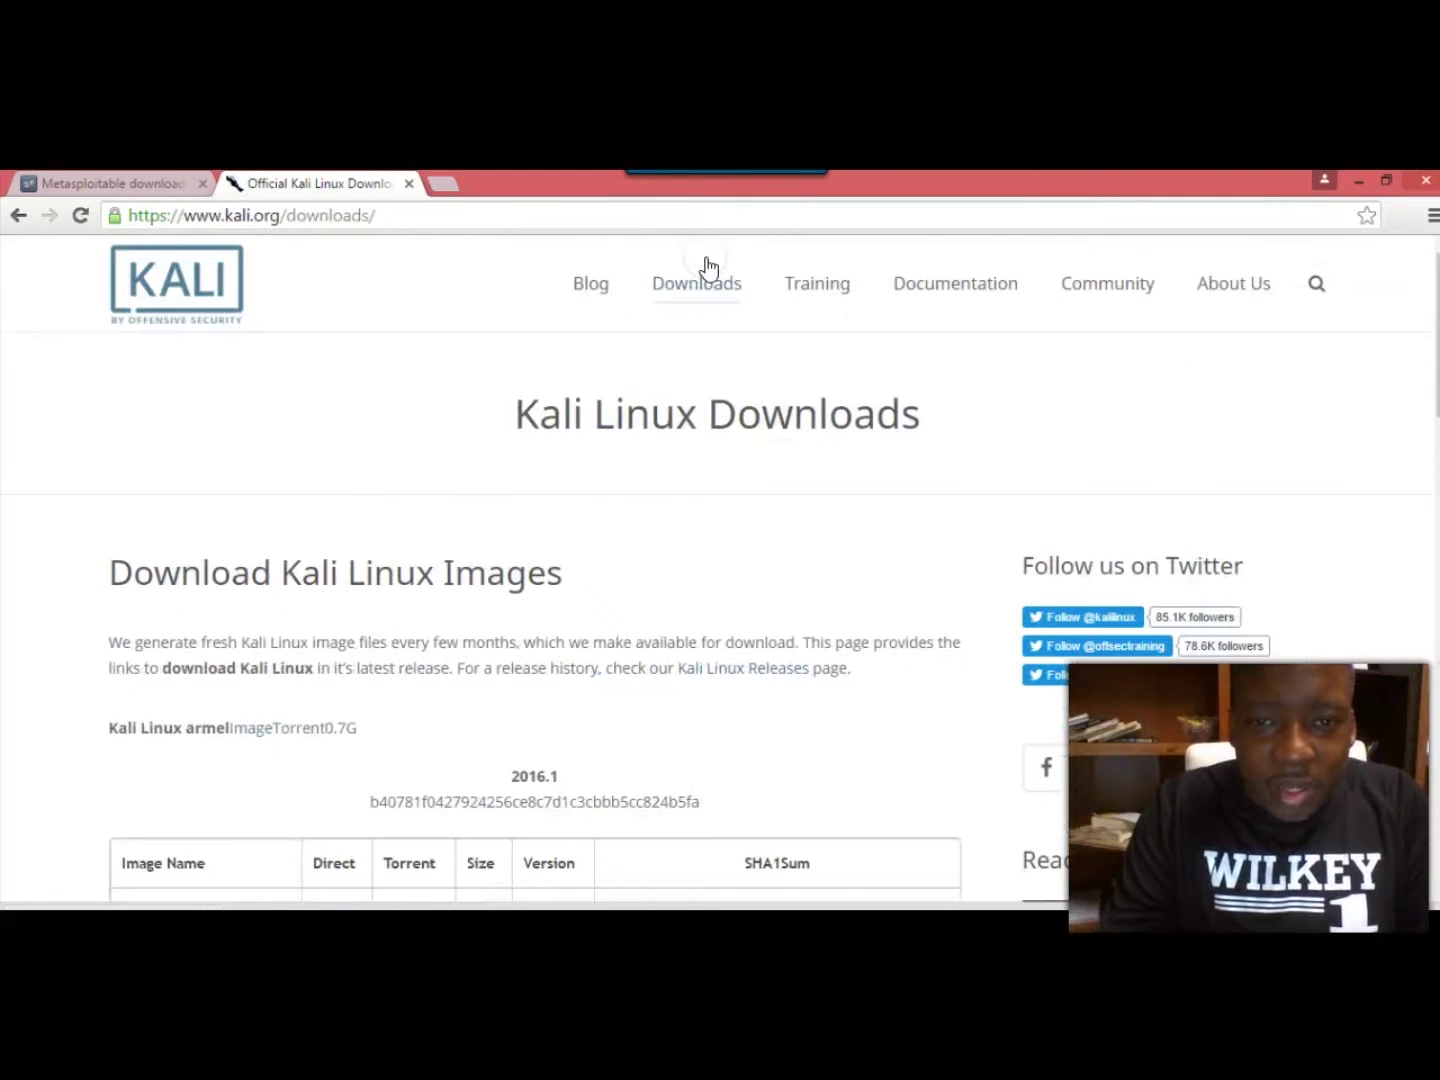
scroll(720, 600, down, 3)
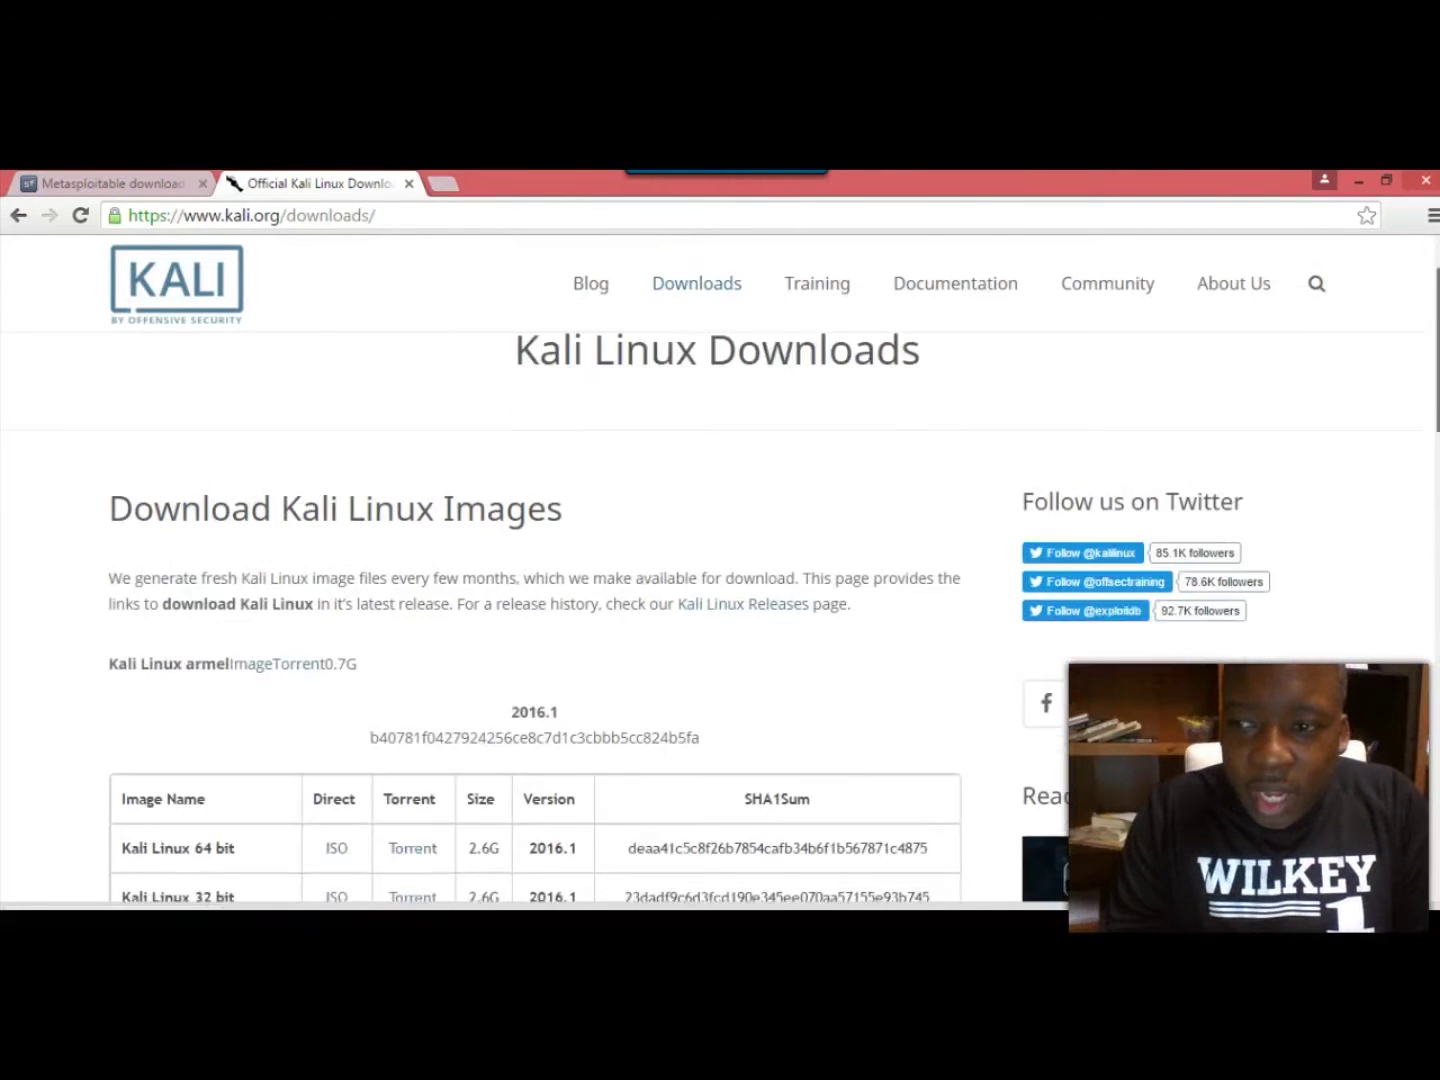
scroll(720, 600, down, 2)
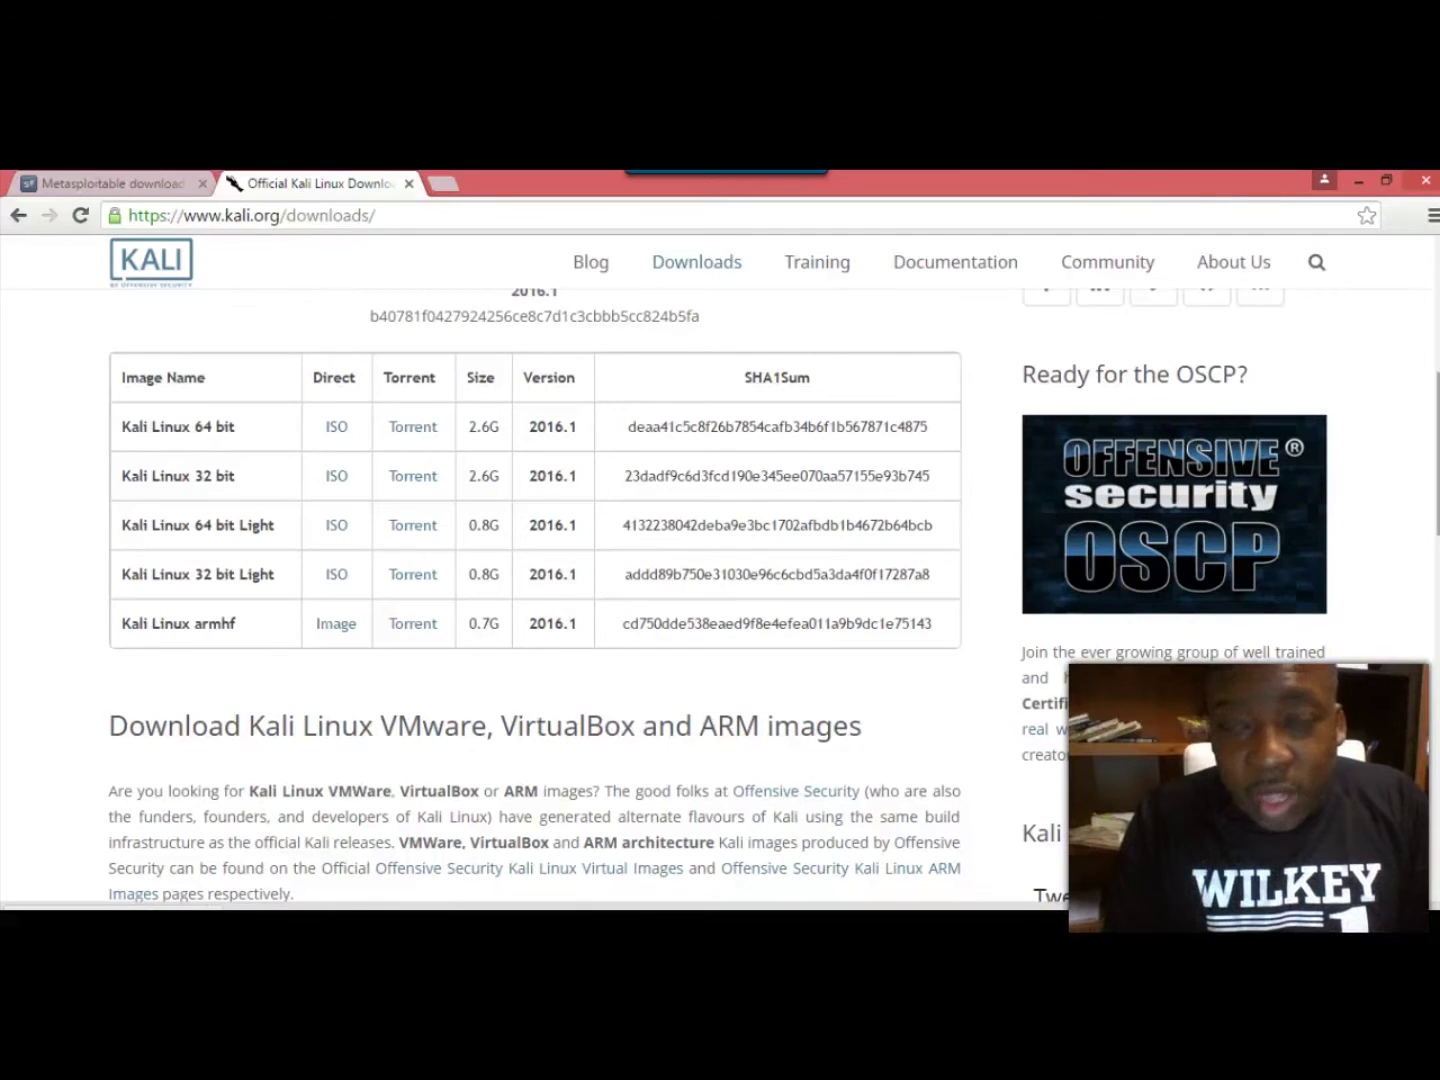
scroll(720, 600, down, 3)
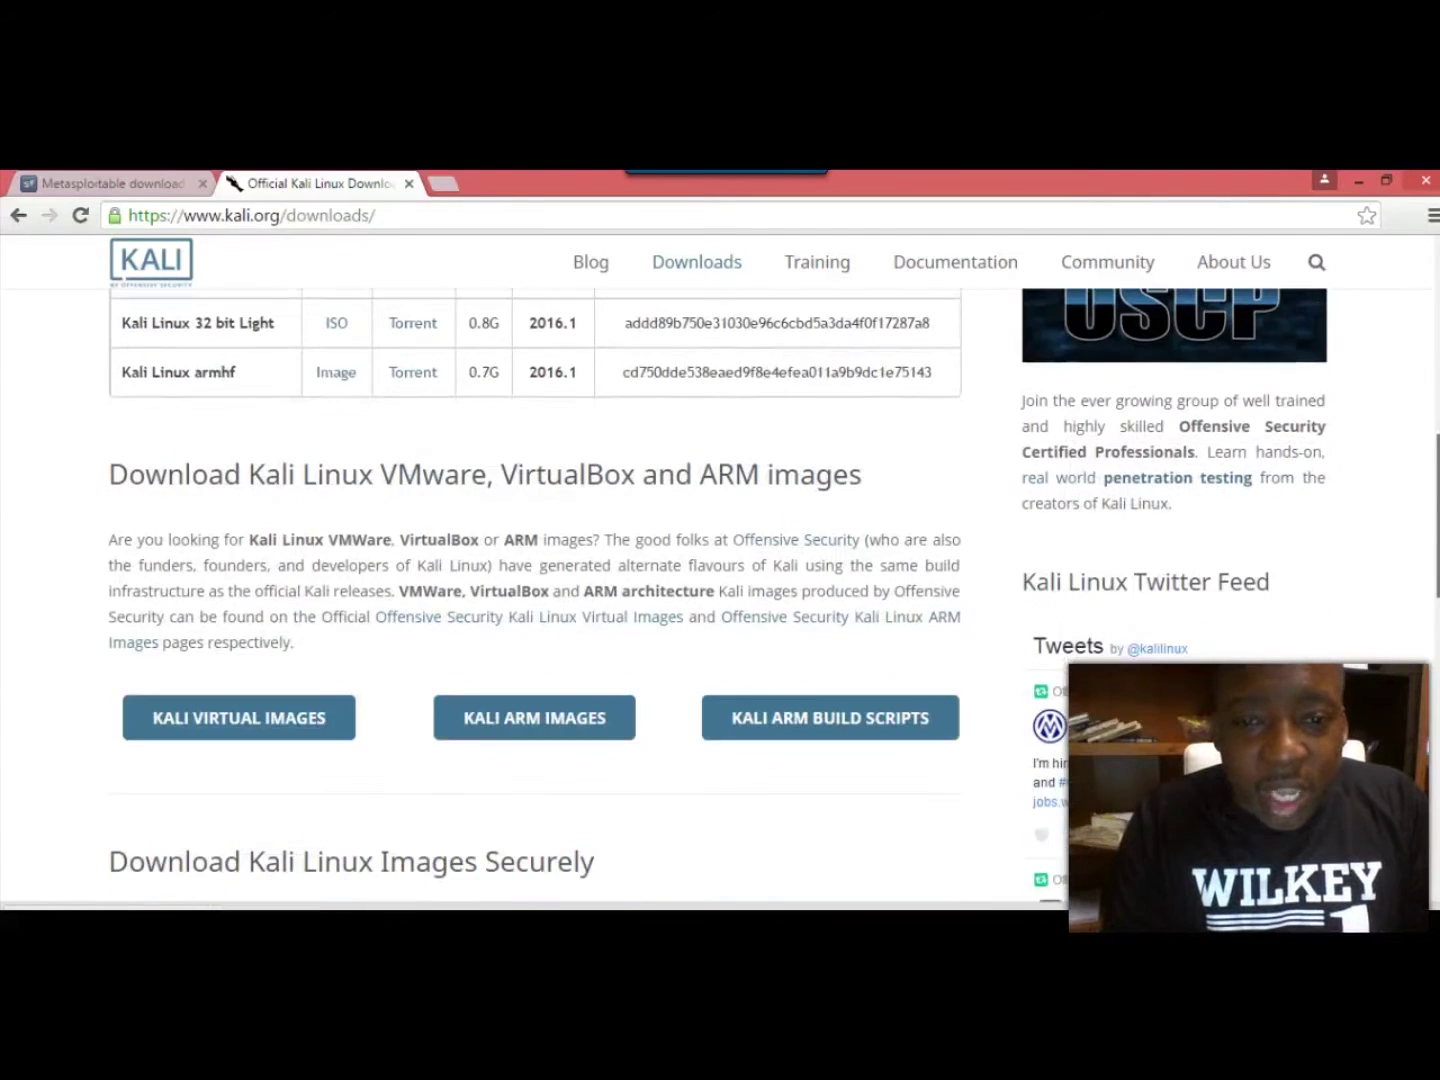
scroll(720, 600, down, 3)
scroll(1422, 513, up, 5)
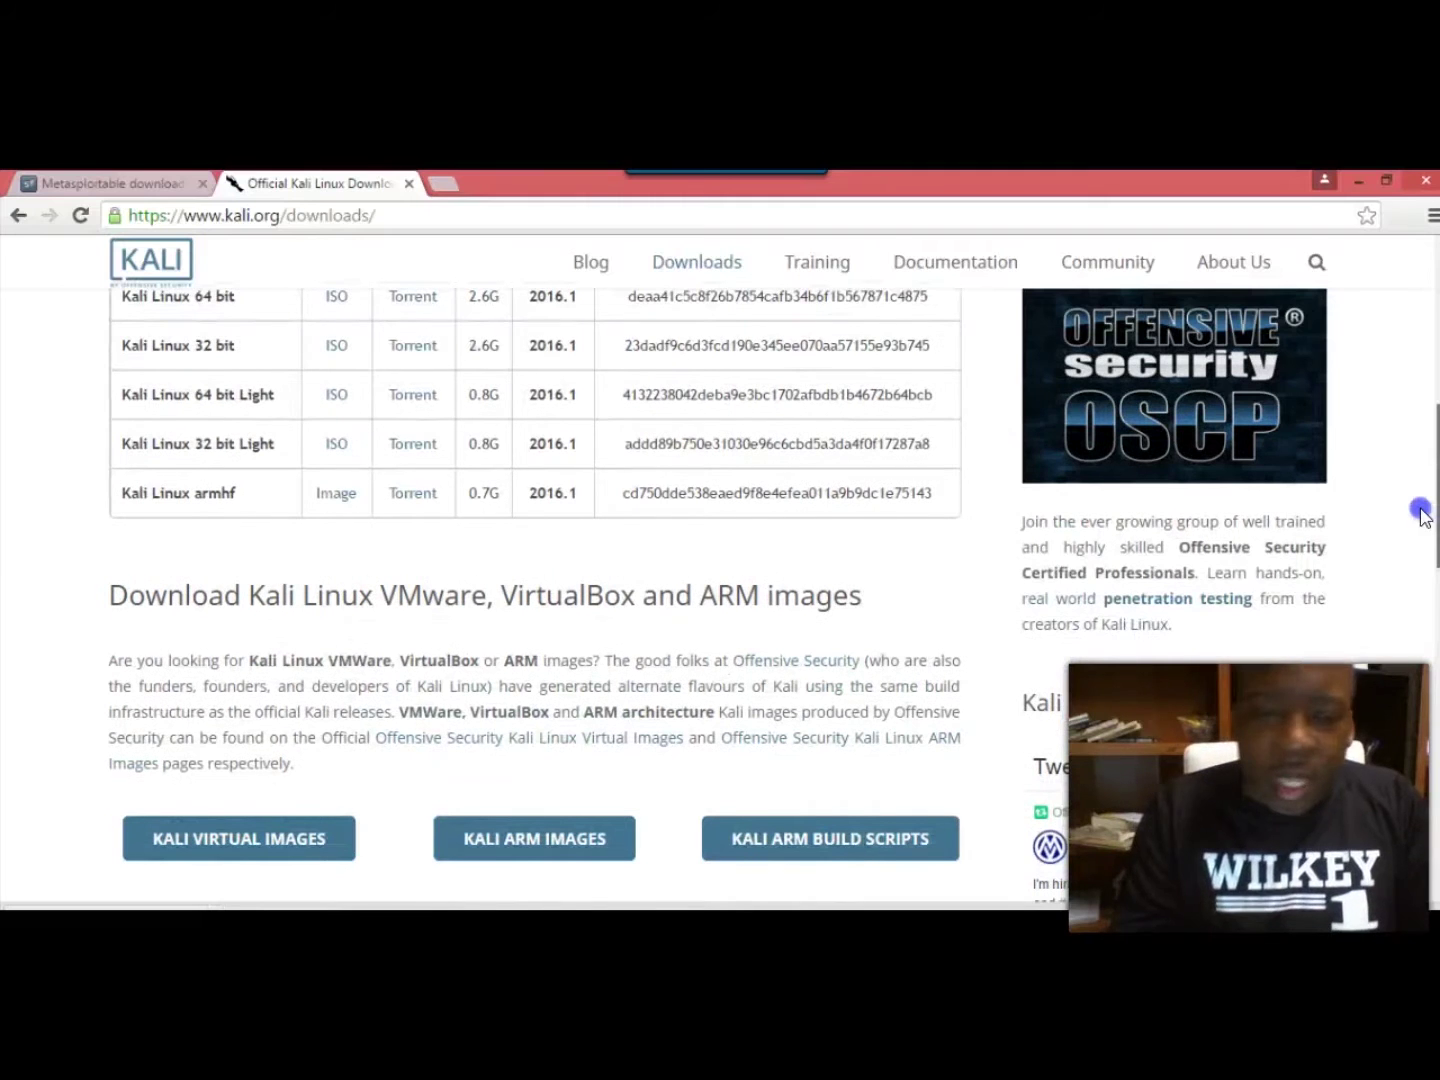
drag(1422, 513, 1422, 525)
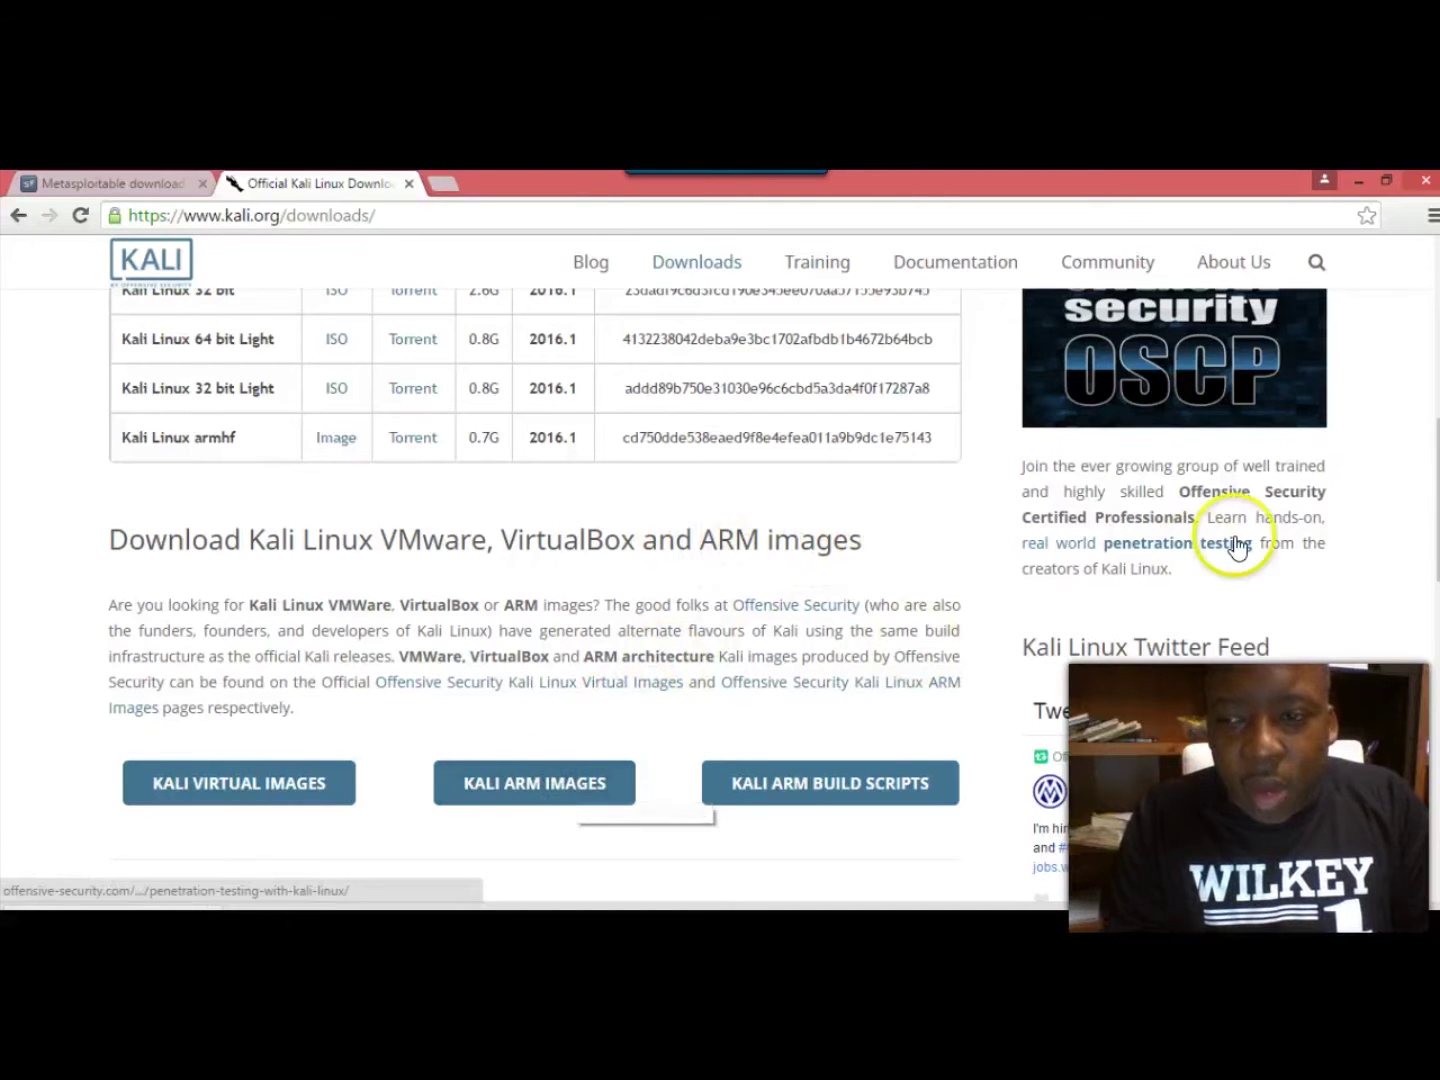
scroll(720, 600, down, 2)
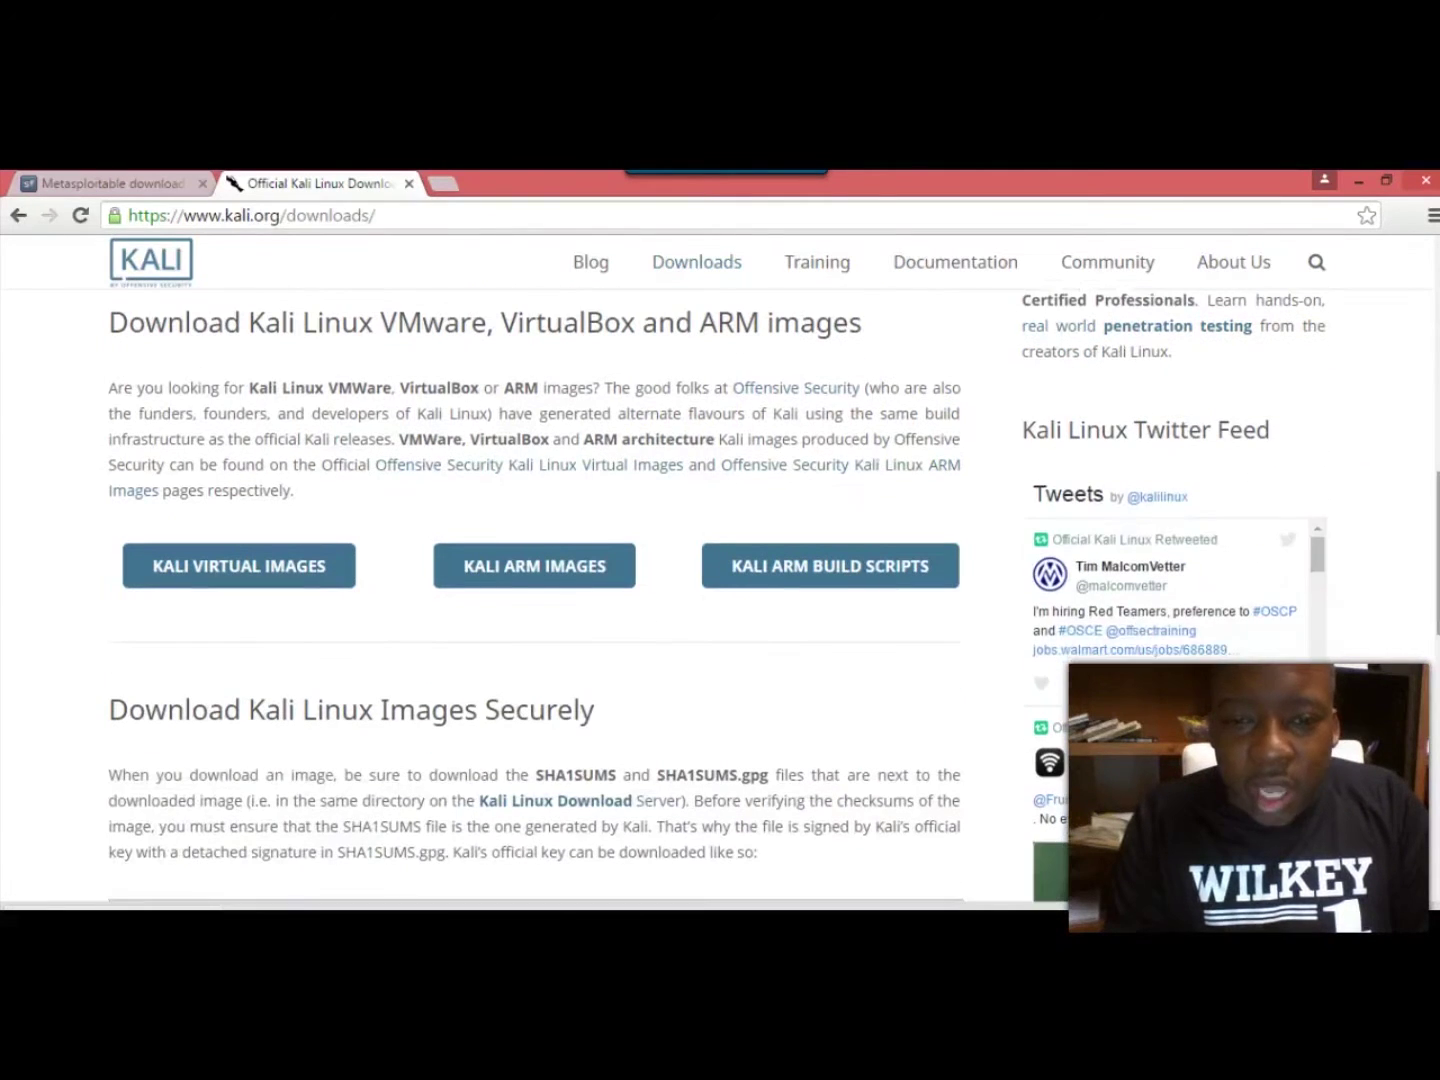
Step: Open KALI ARM IMAGES in a new tab and scroll to the RaspberryPi Foundation table
click(534, 576)
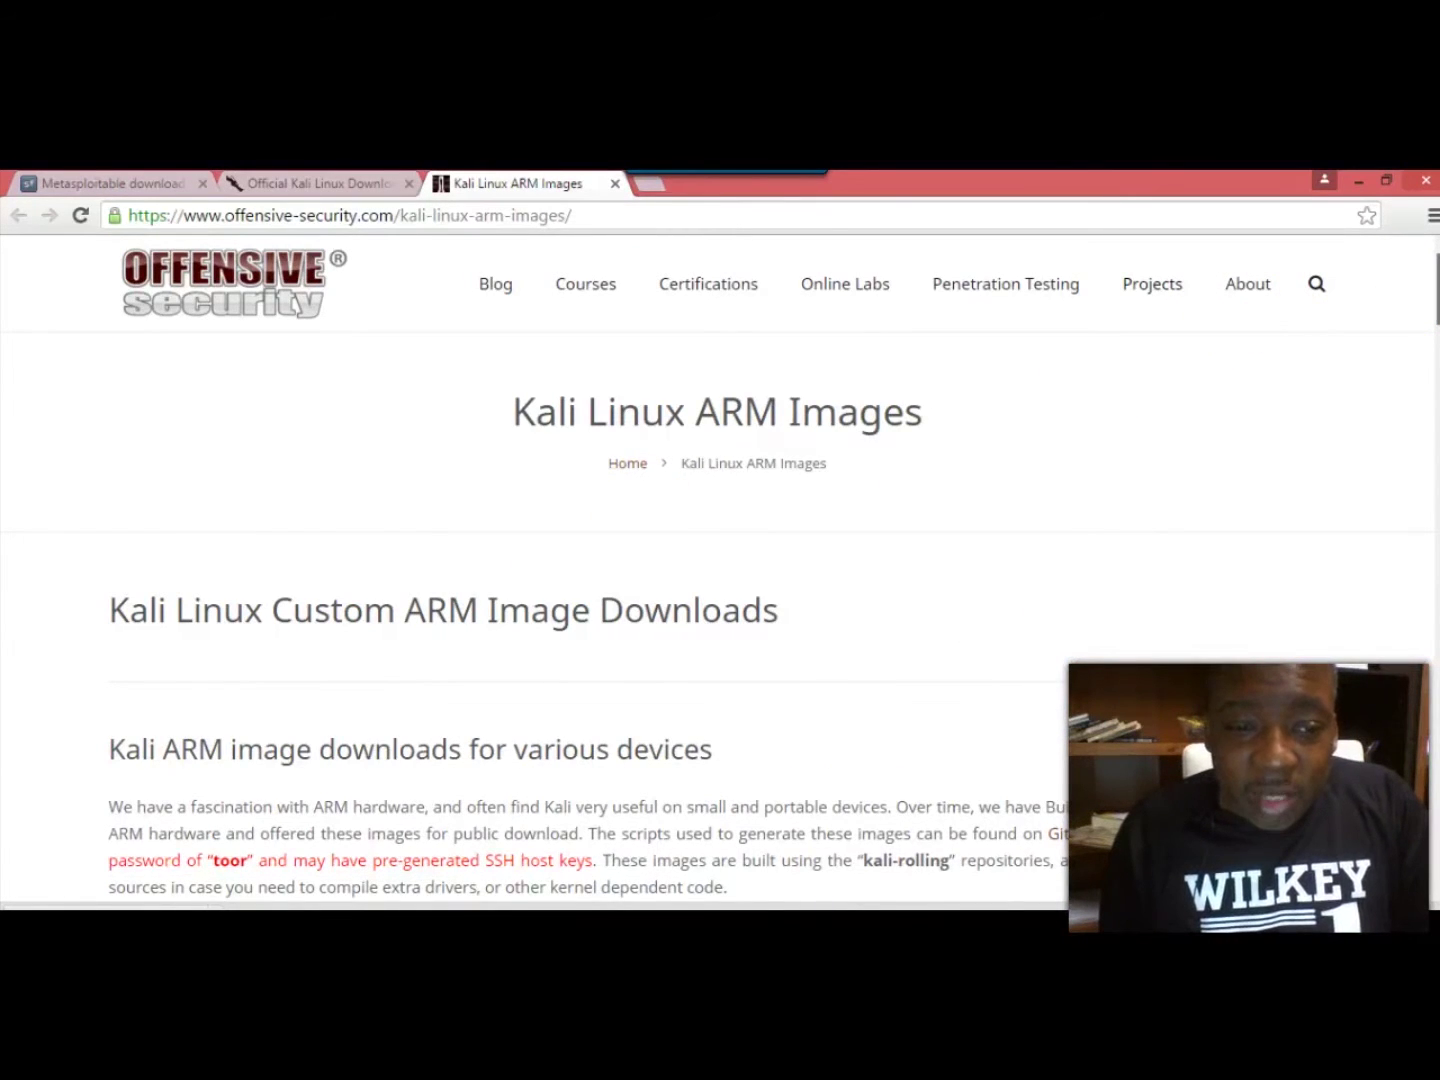
scroll(720, 600, down, 2)
scroll(720, 600, down, 3)
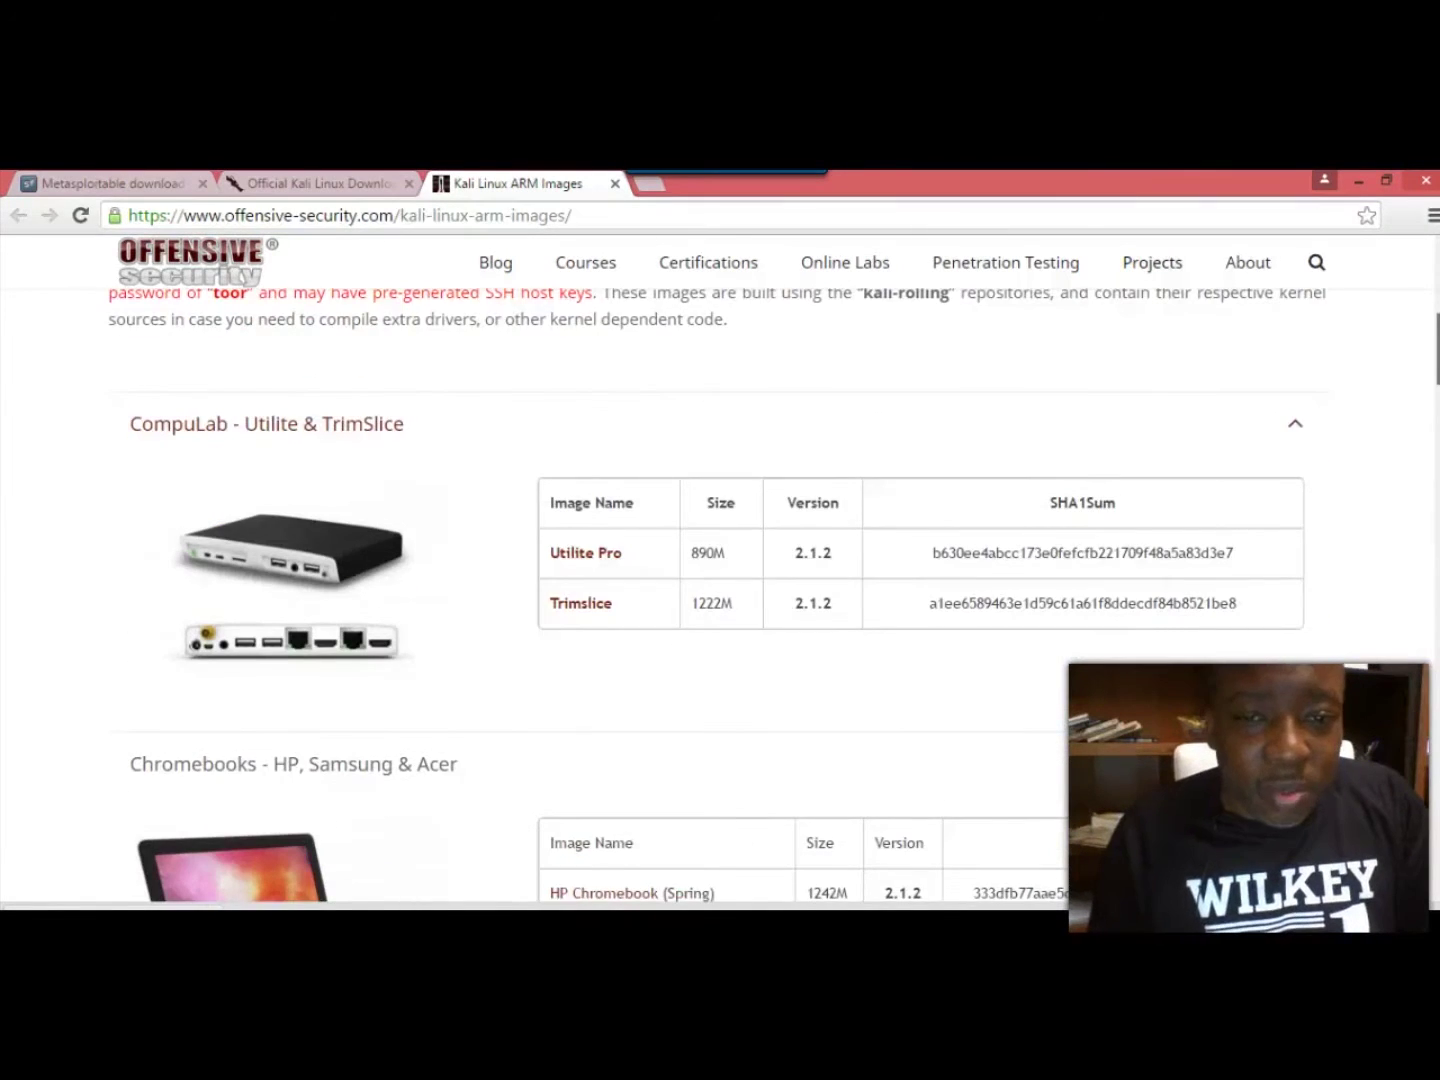
scroll(720, 600, down, 1)
scroll(720, 600, down, 1)
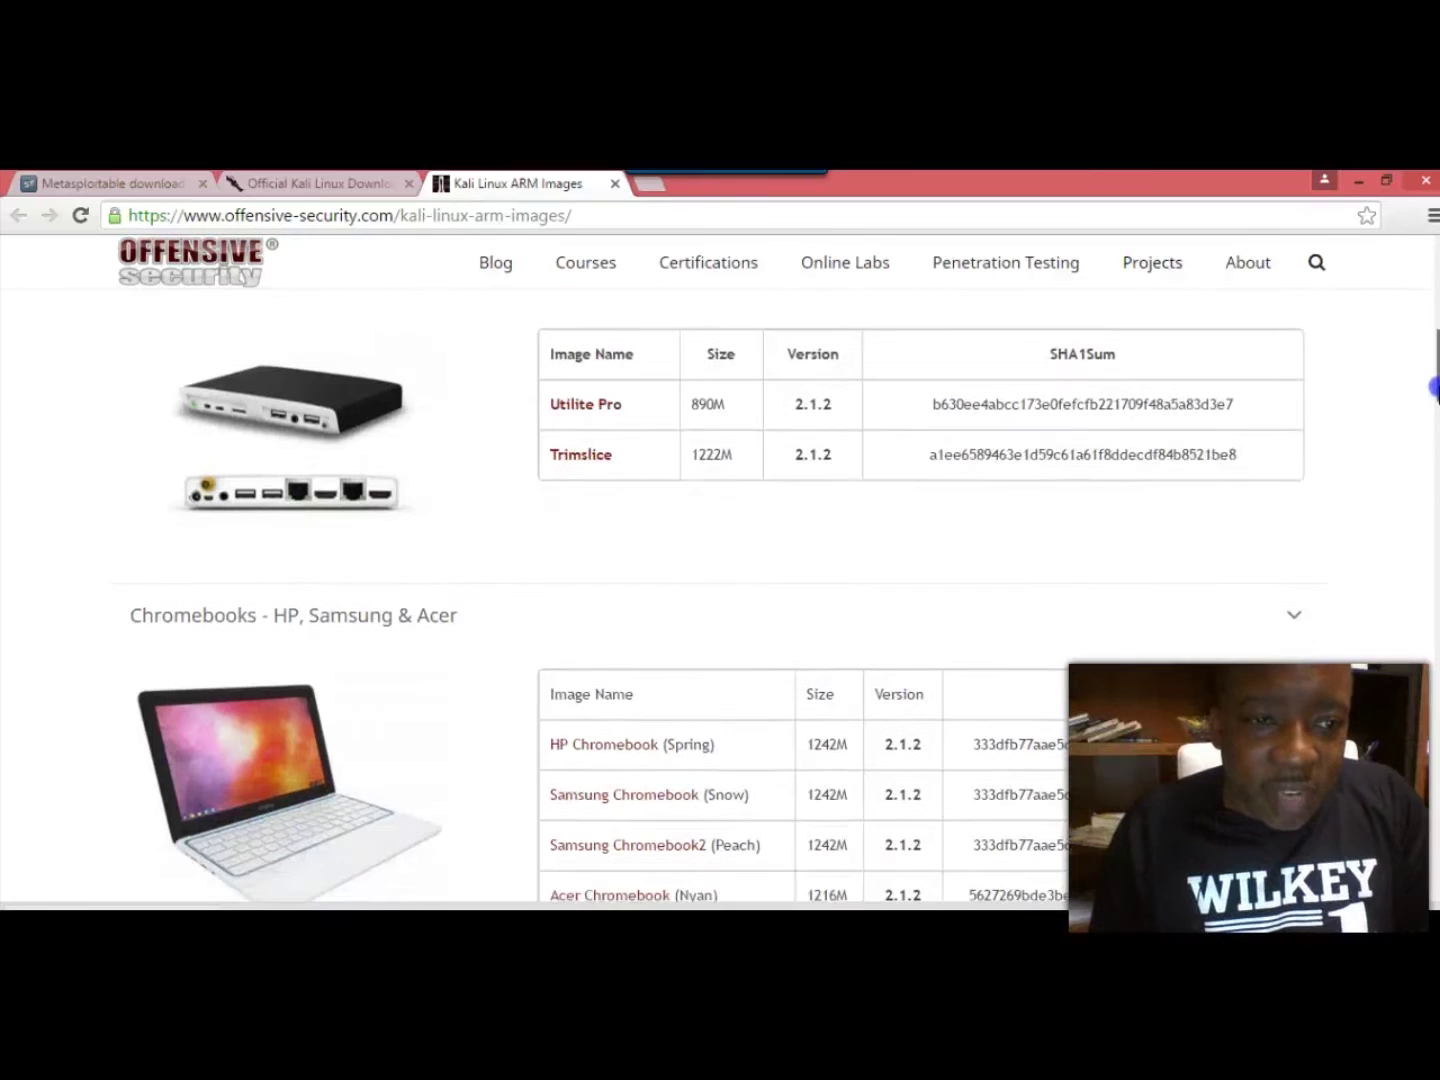
drag(1435, 387, 1432, 552)
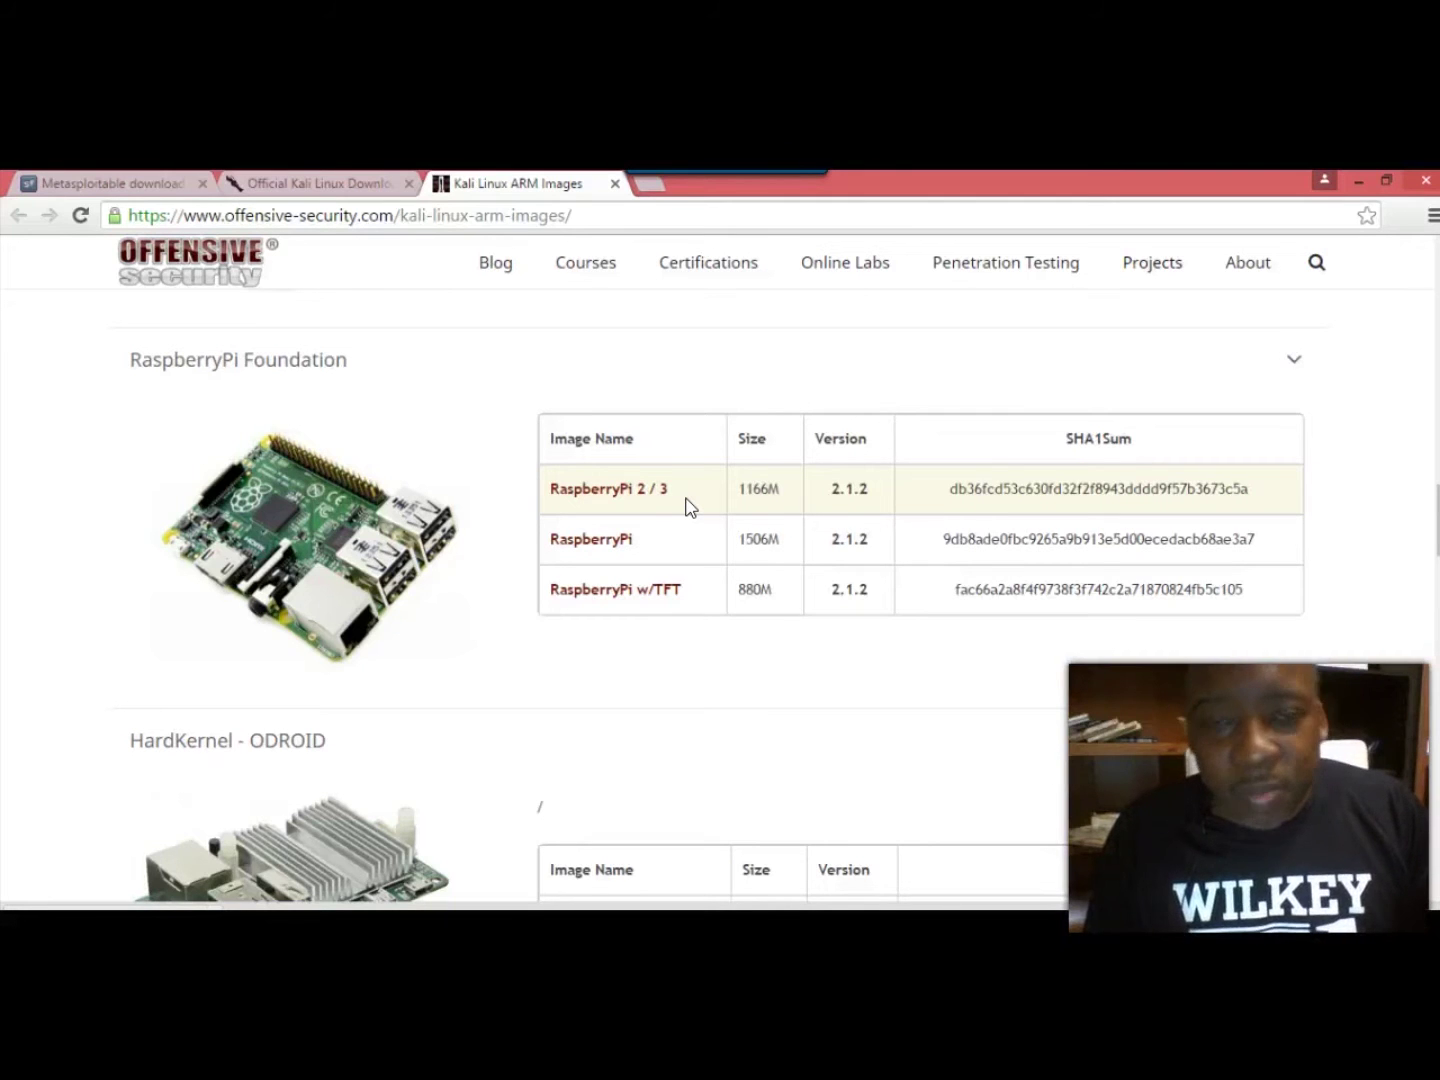
Step: Download the RaspberryPi 2 / 3 Kali image, then switch to Win32 Disk Imager
click(658, 495)
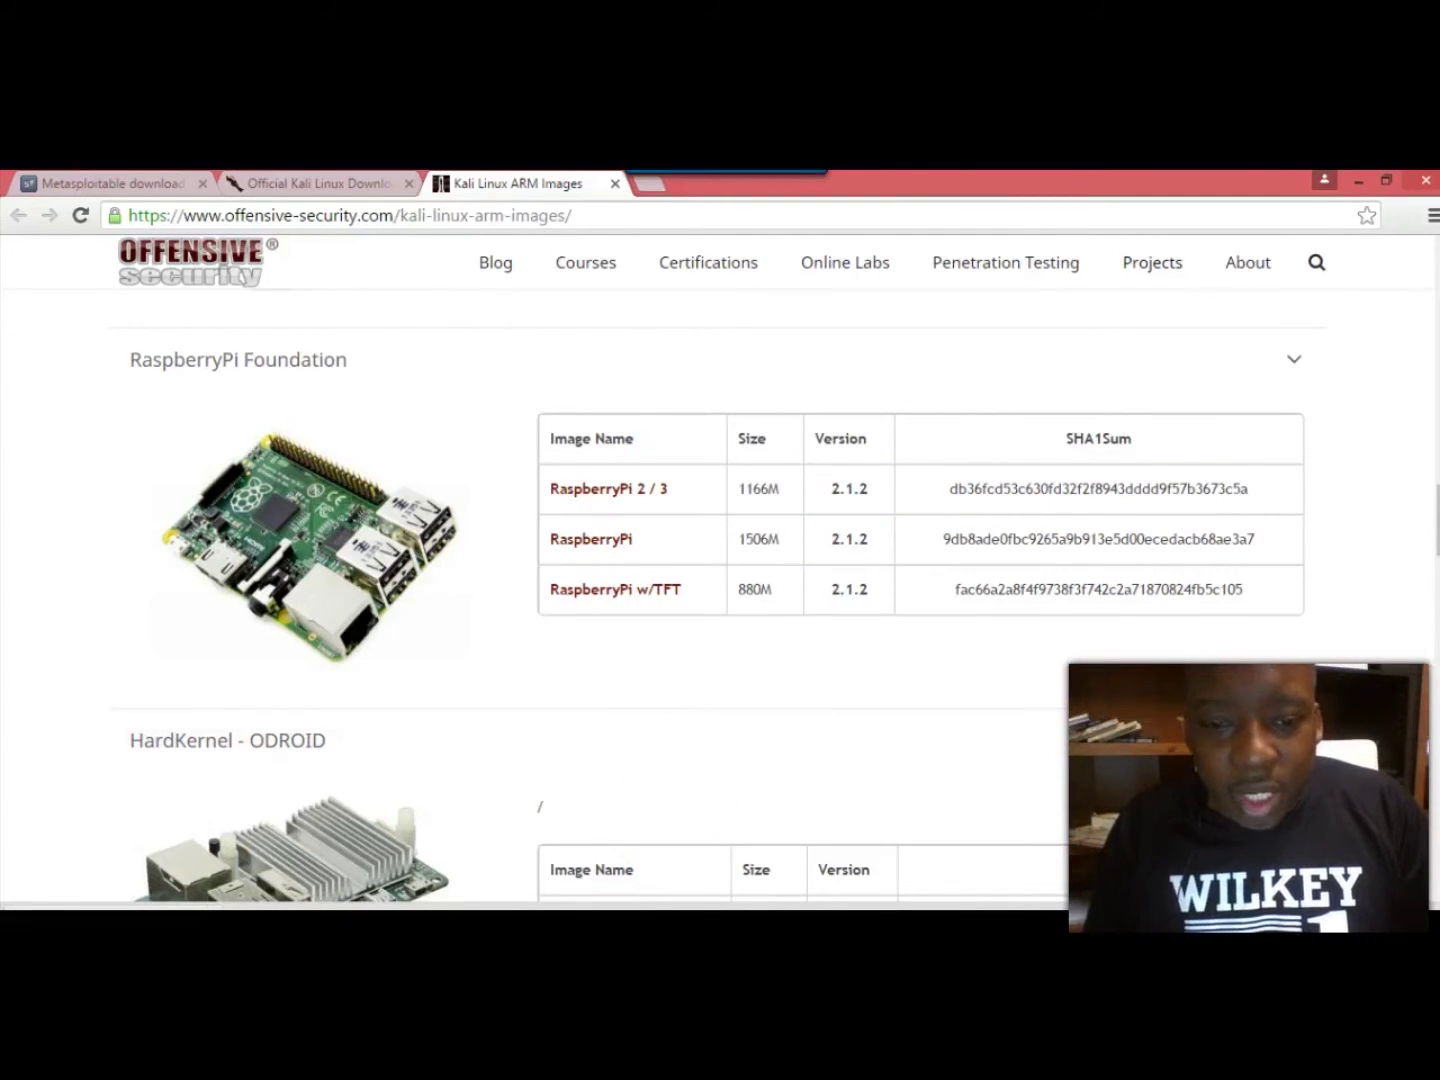
key(alt+Tab)
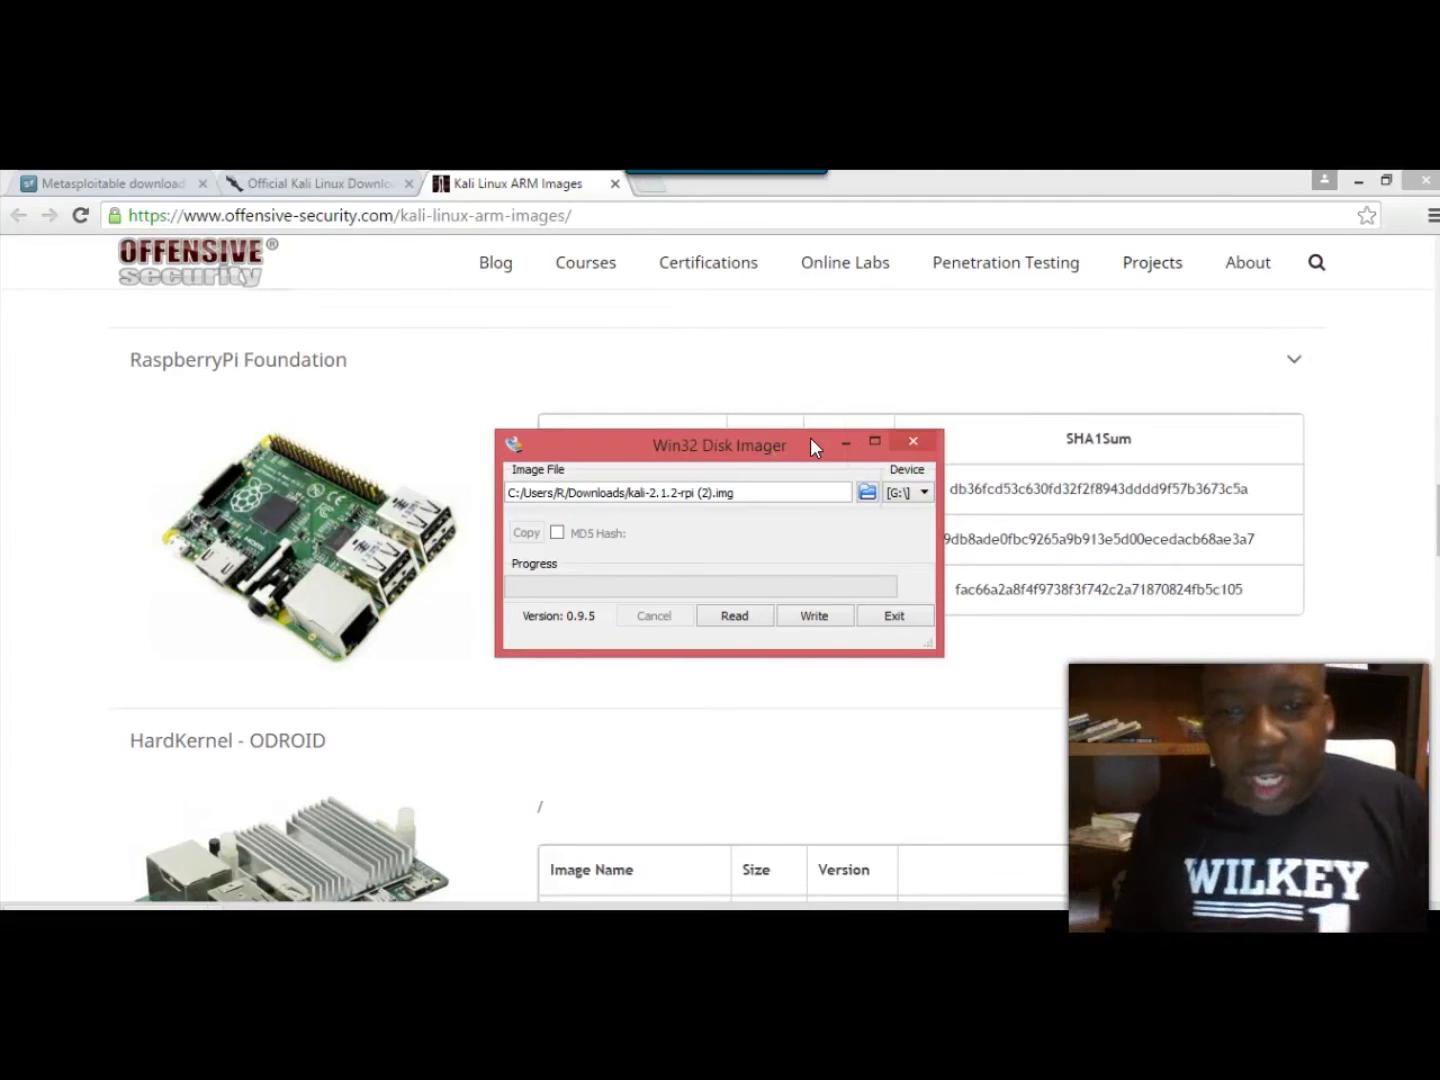
Step: Load kali-2.1.2-rpi2.img from Downloads as the image file, restarting the RaspberryPi 2 / 3 download
click(867, 494)
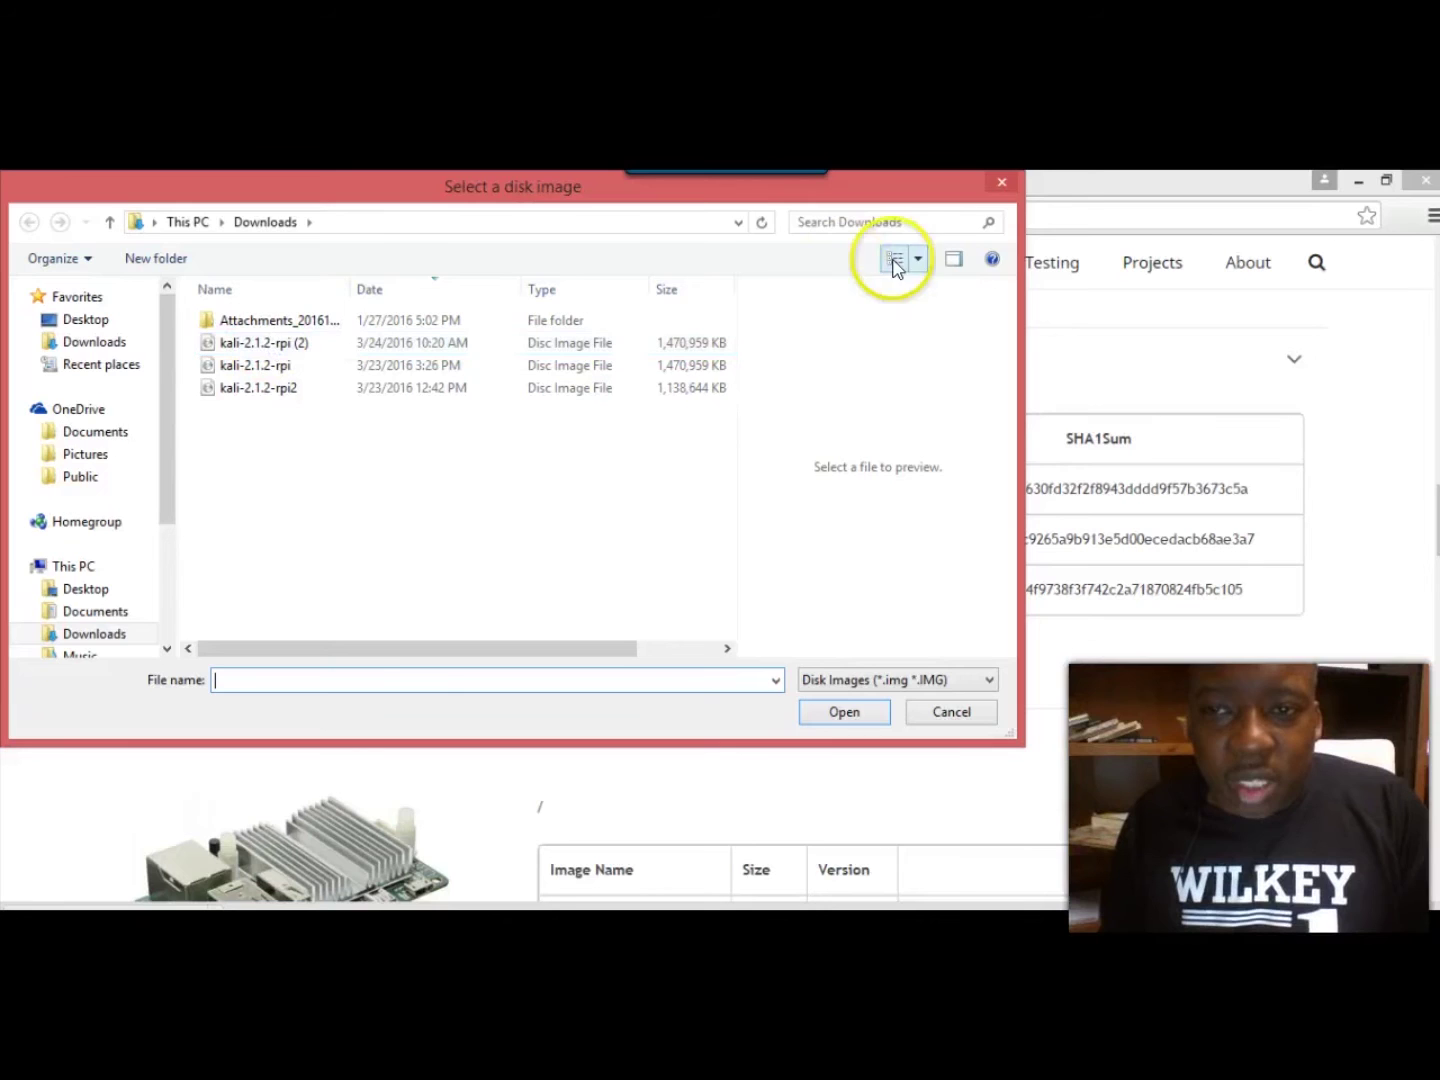
click(1070, 187)
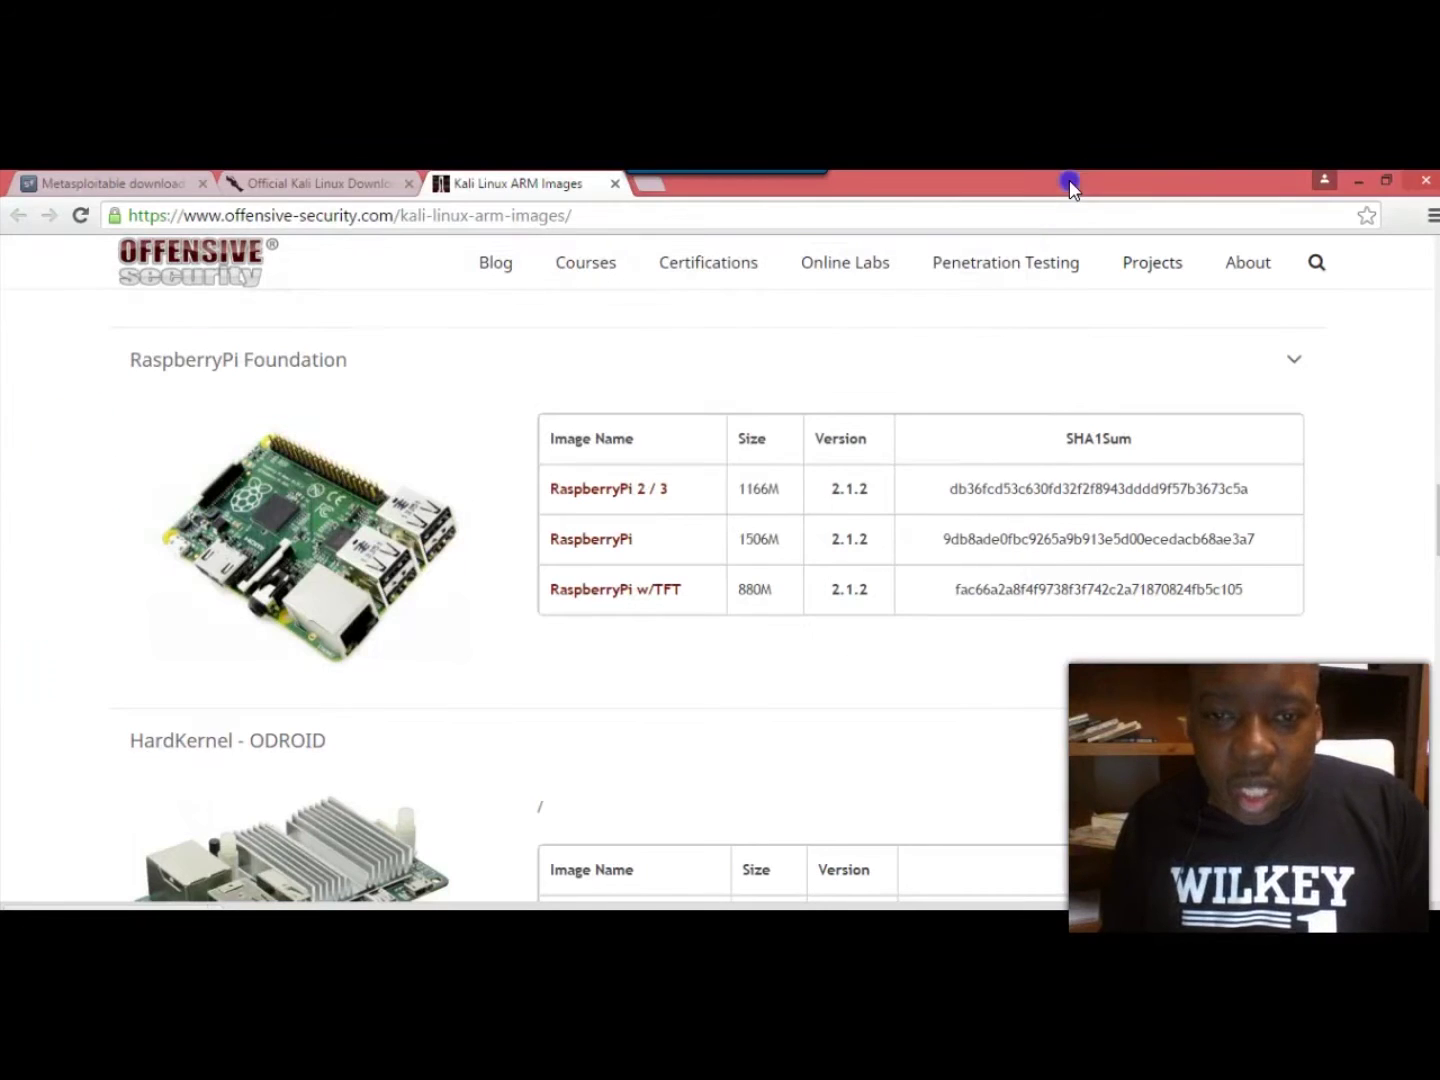
click(585, 490)
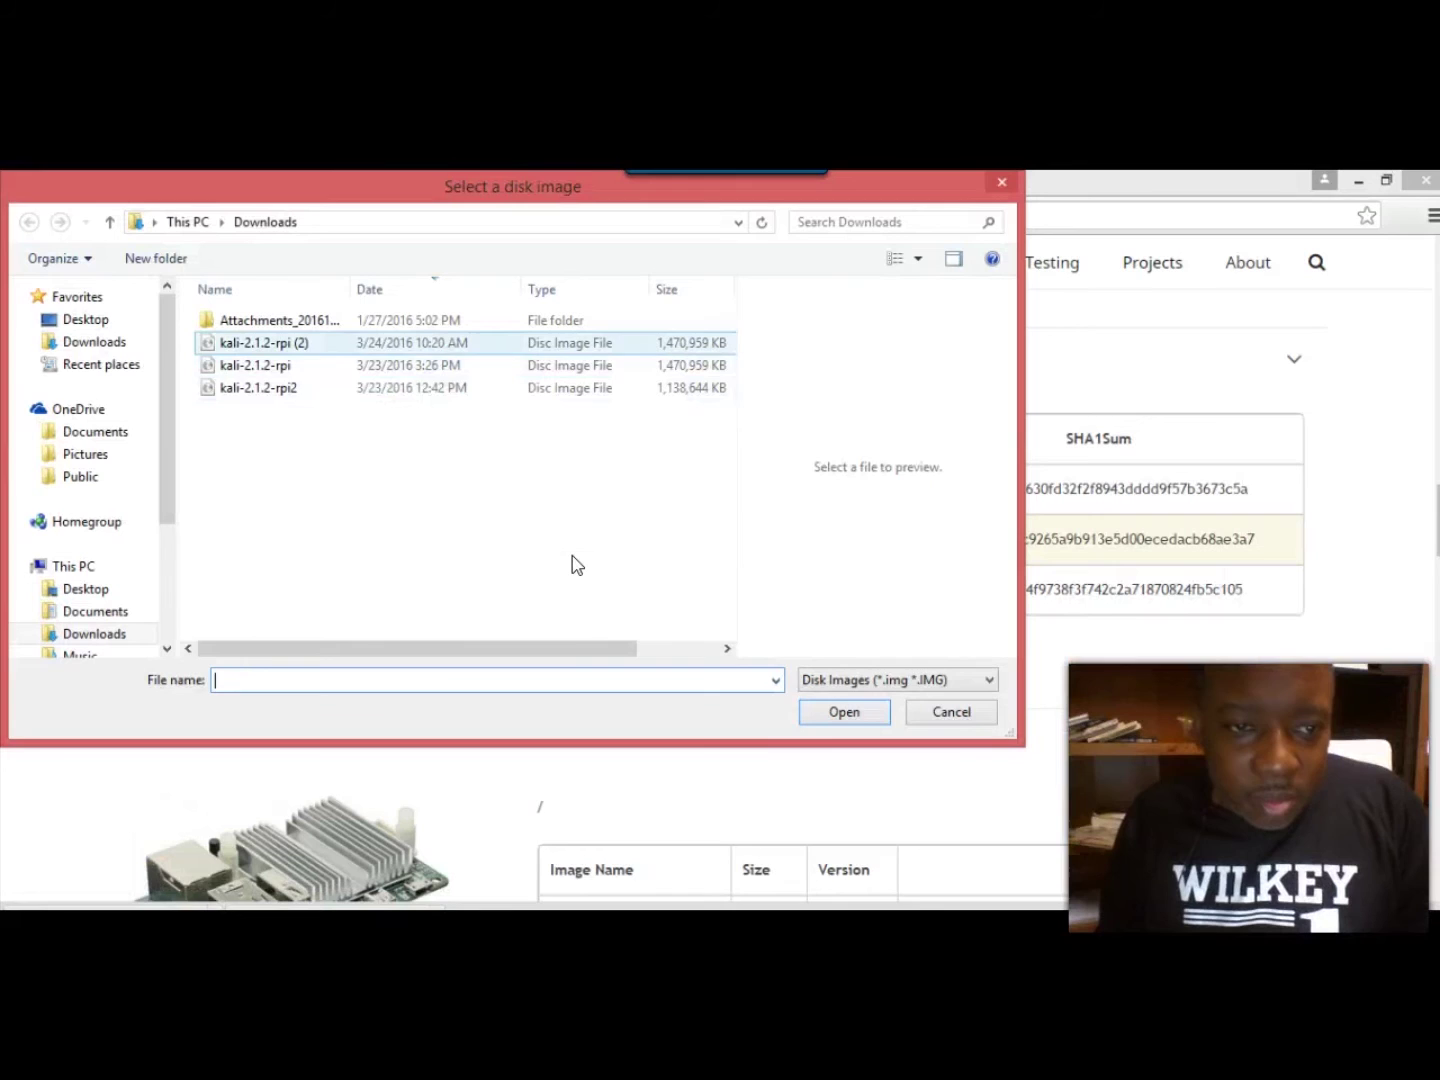
key(Down)
key(Down)
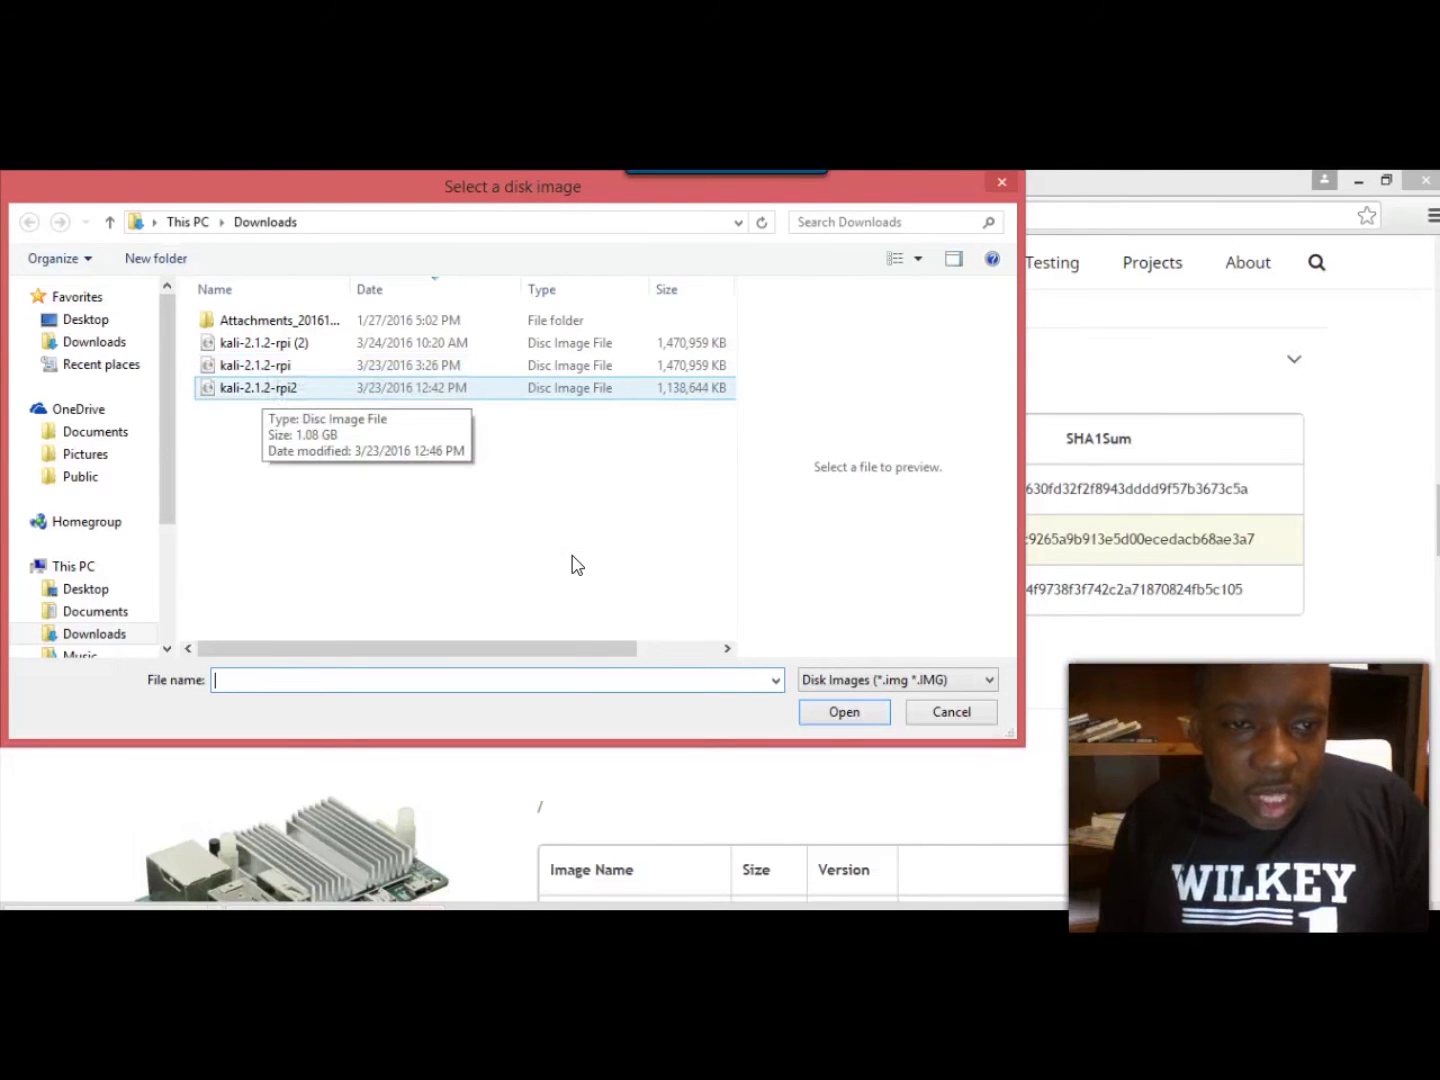
click(245, 390)
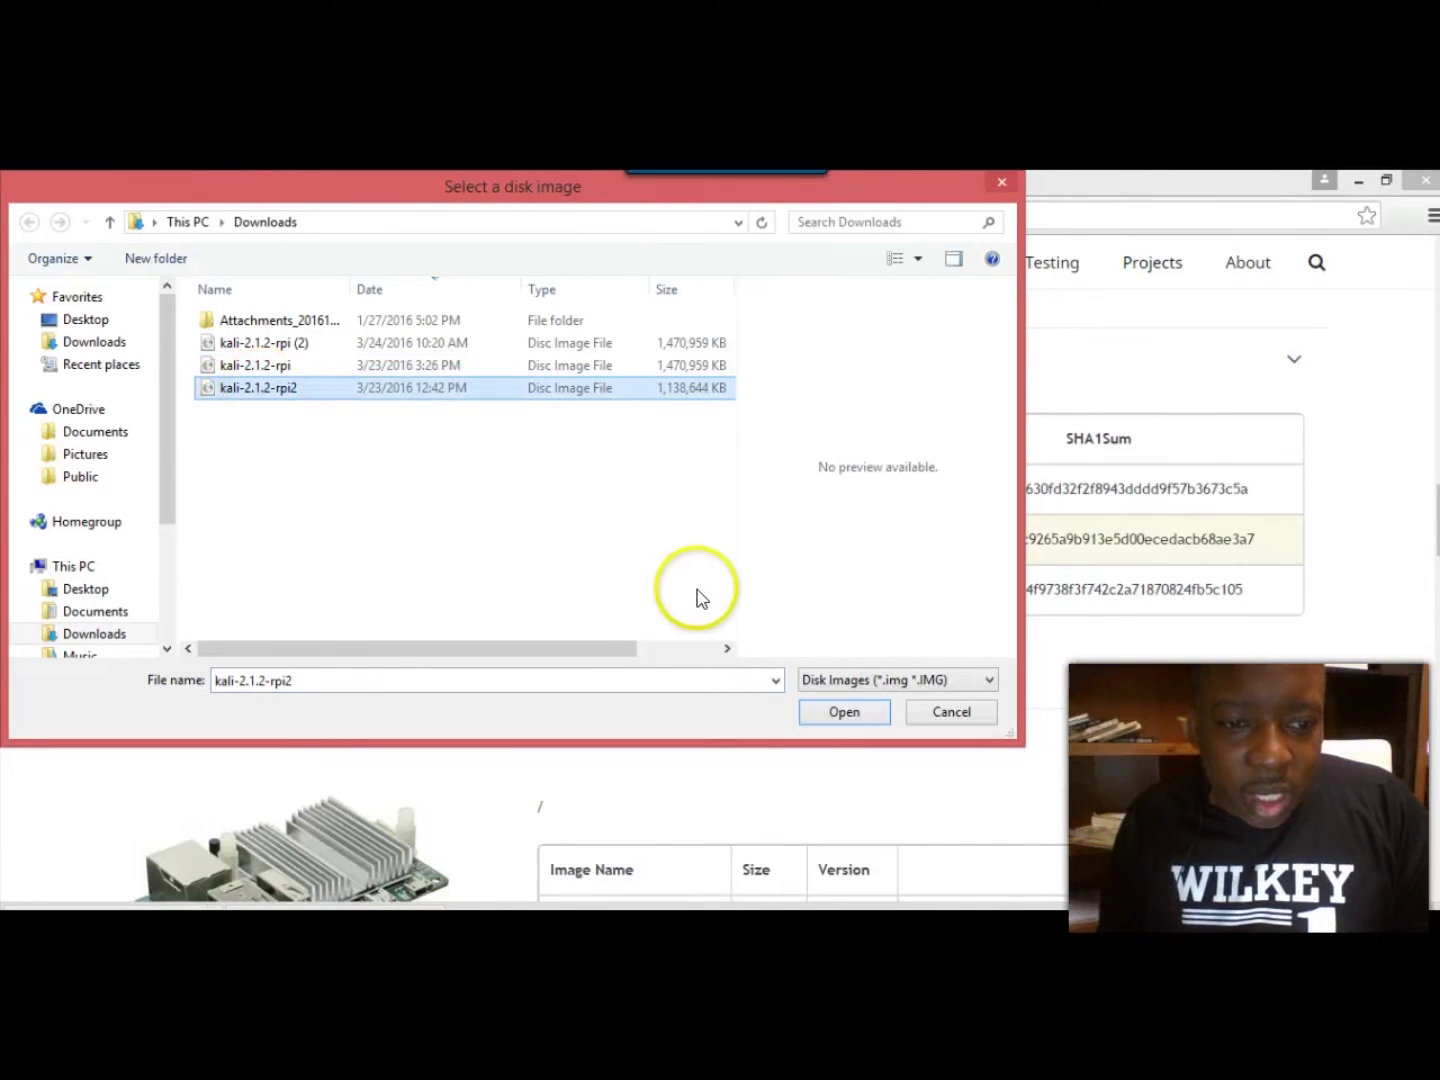
click(845, 714)
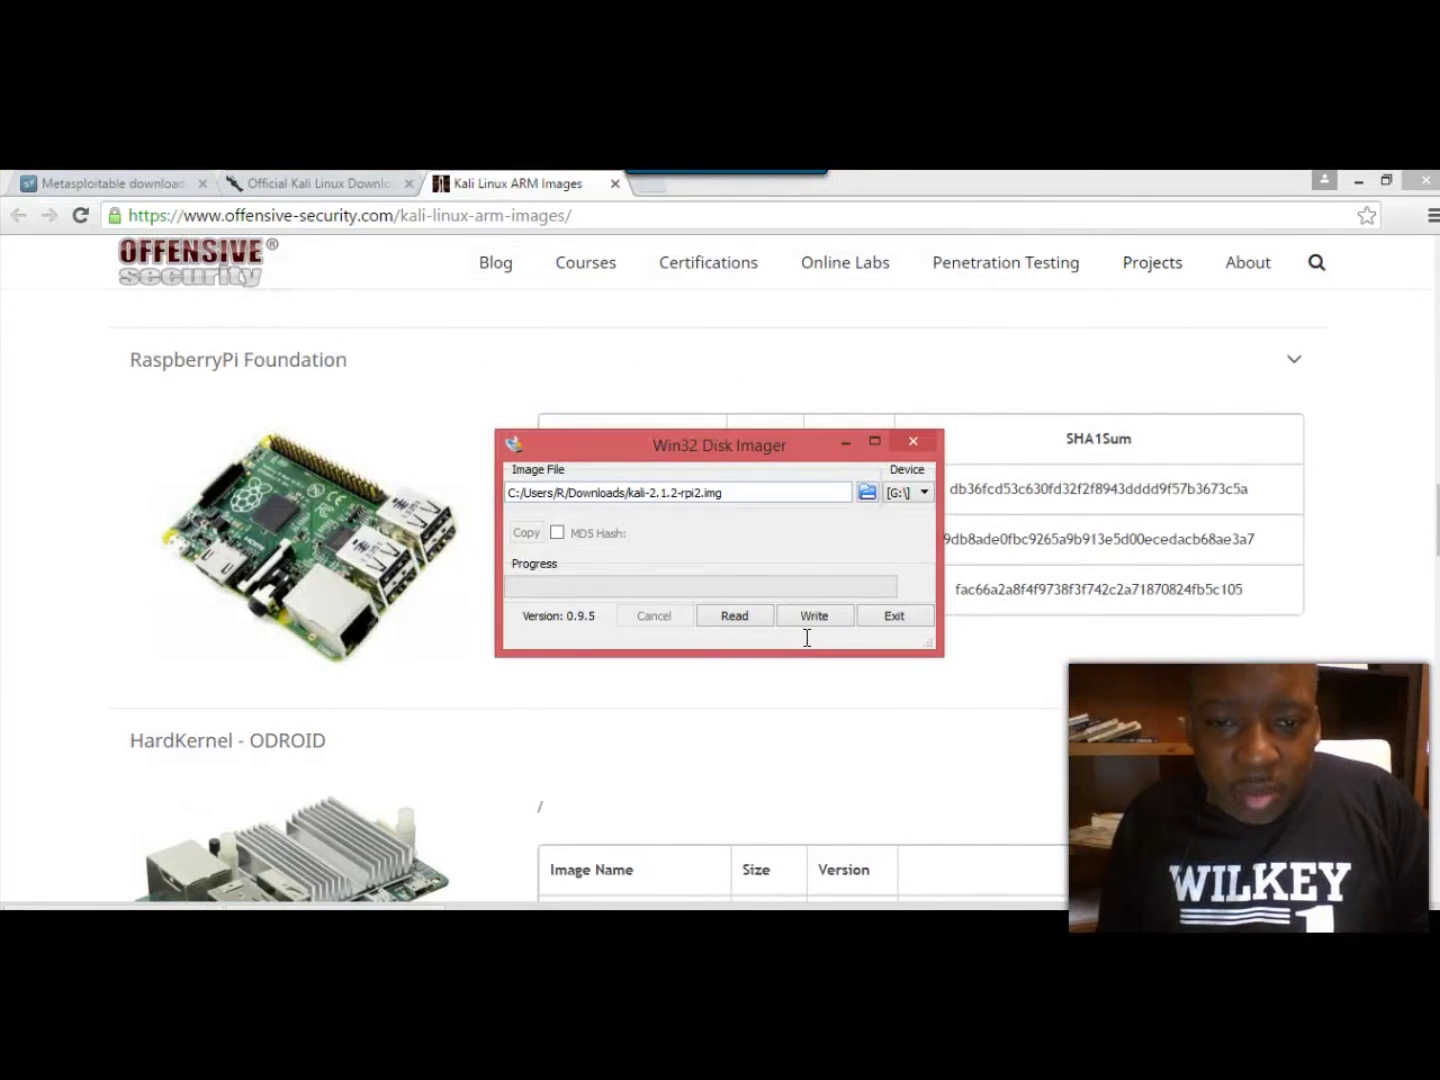
Step: Write the Kali image to drive G:, confirm the overwrite, then request cancelling at about 21%
click(812, 617)
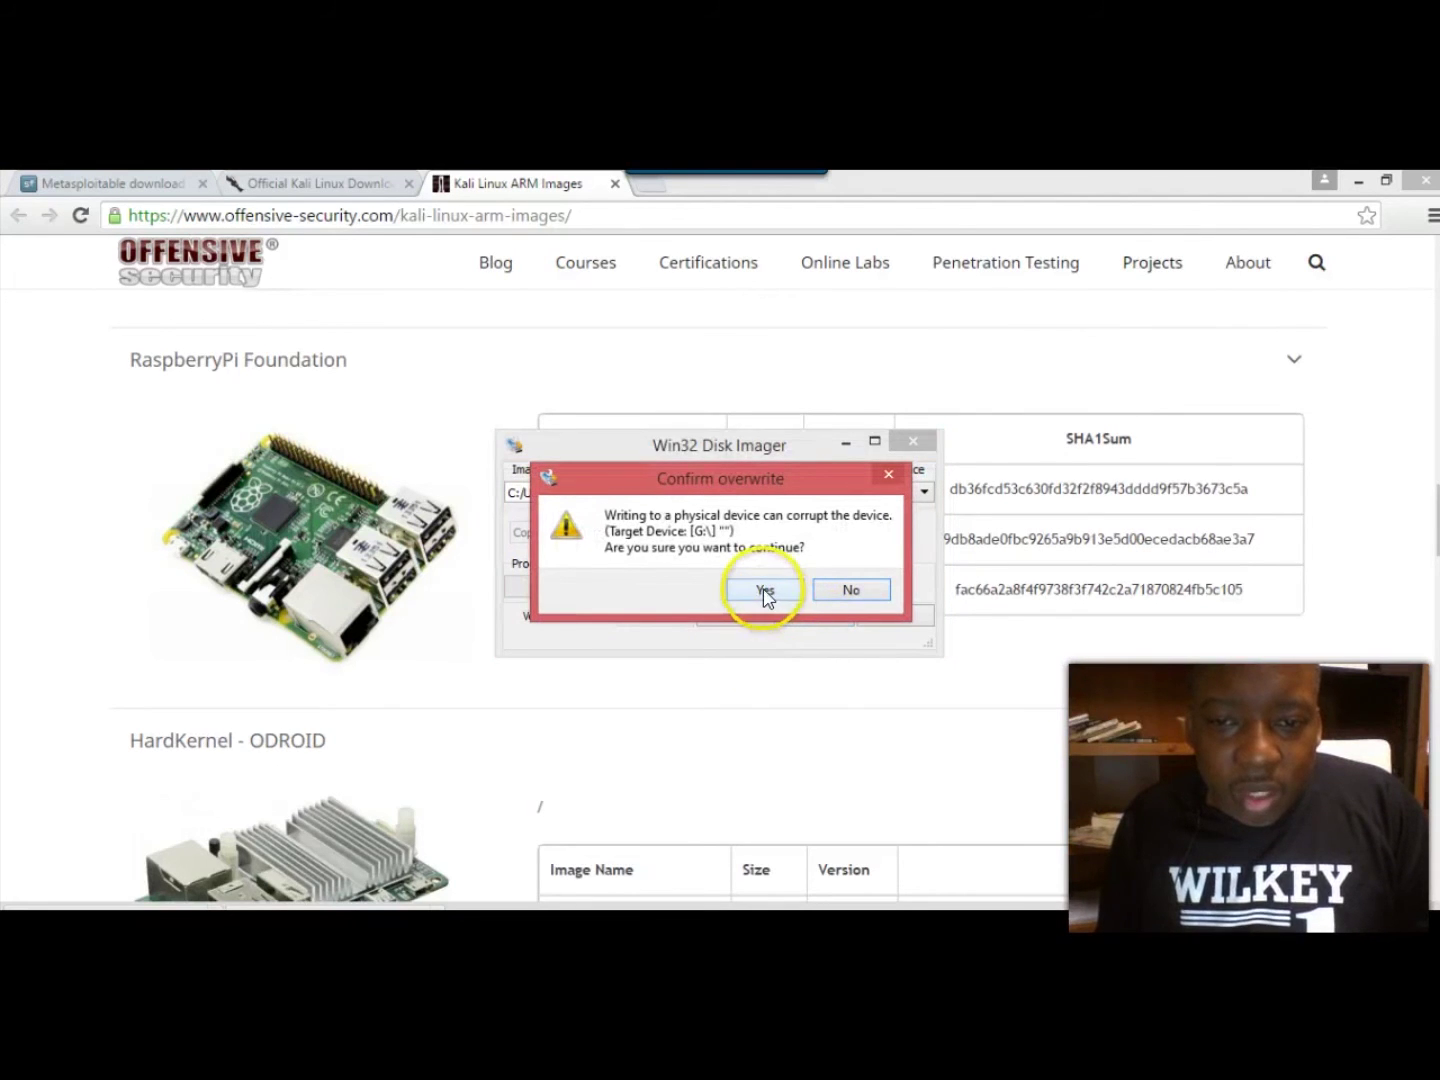
click(774, 606)
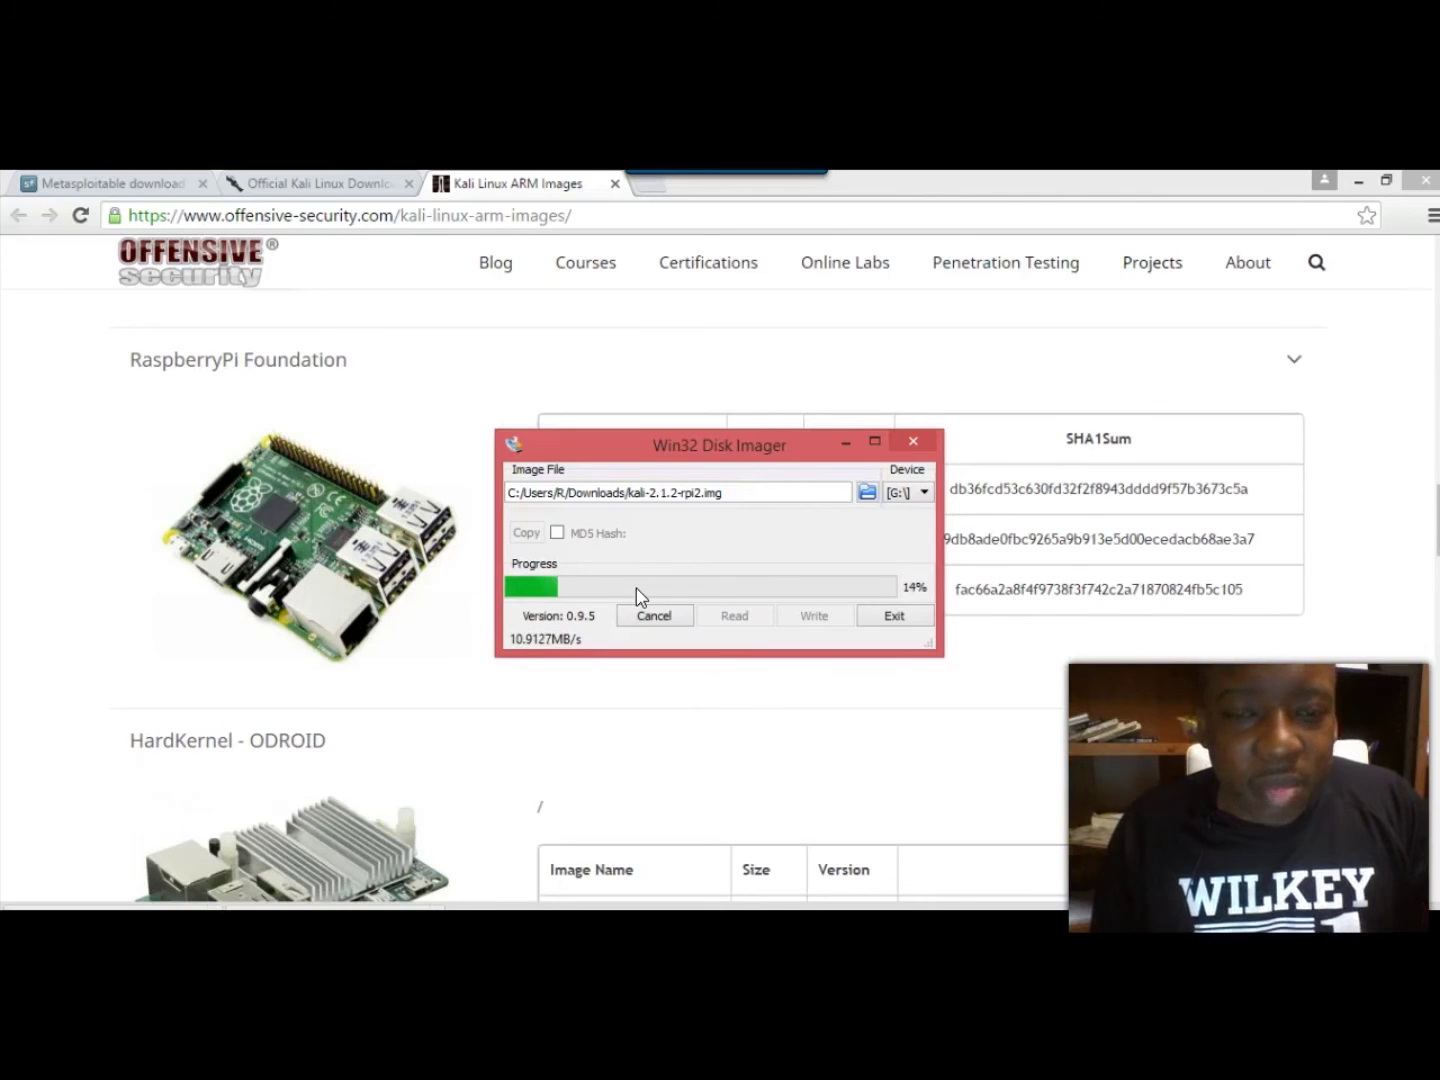
click(645, 611)
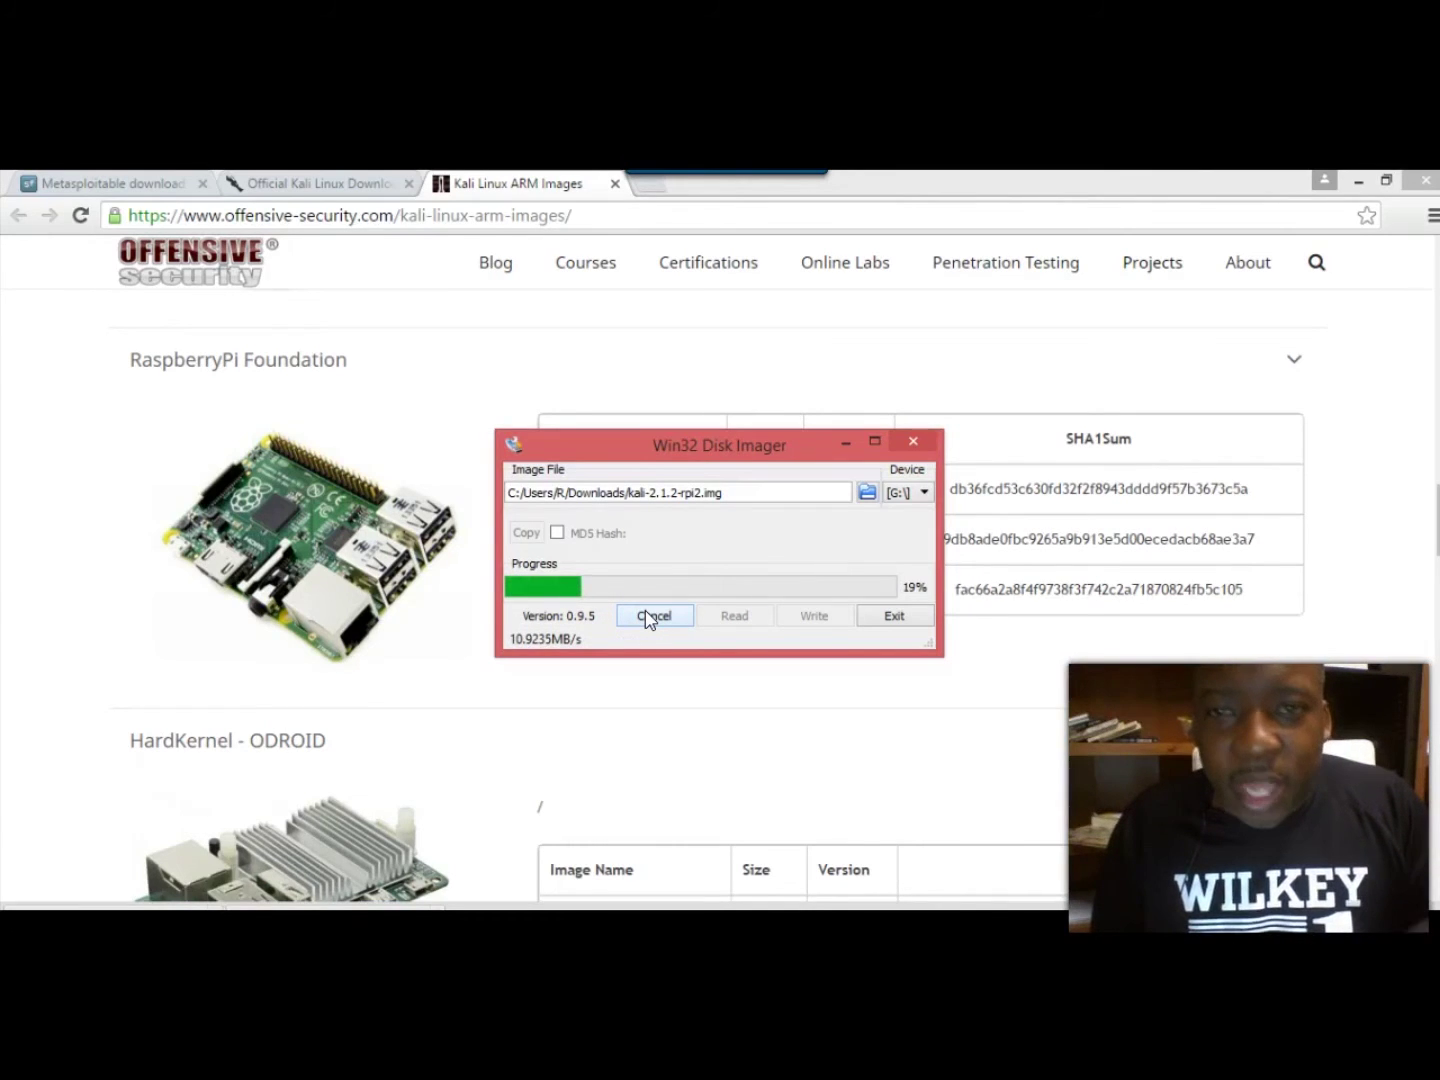
click(650, 617)
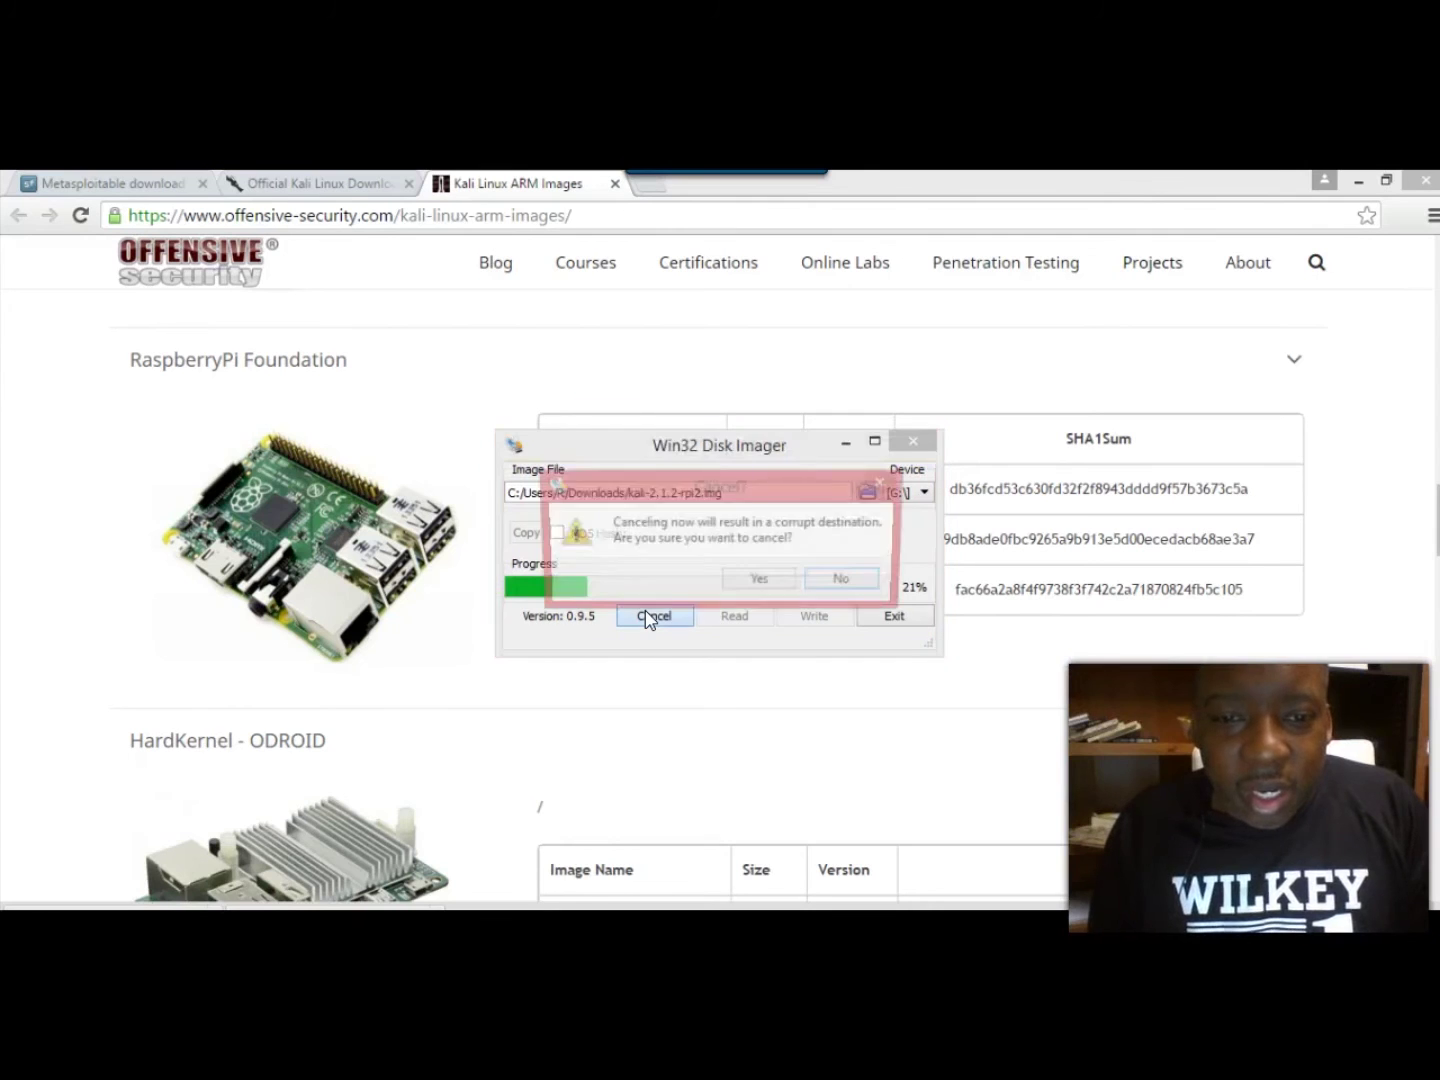
Step: Confirm aborting the partial write to drive G: with Yes
click(758, 580)
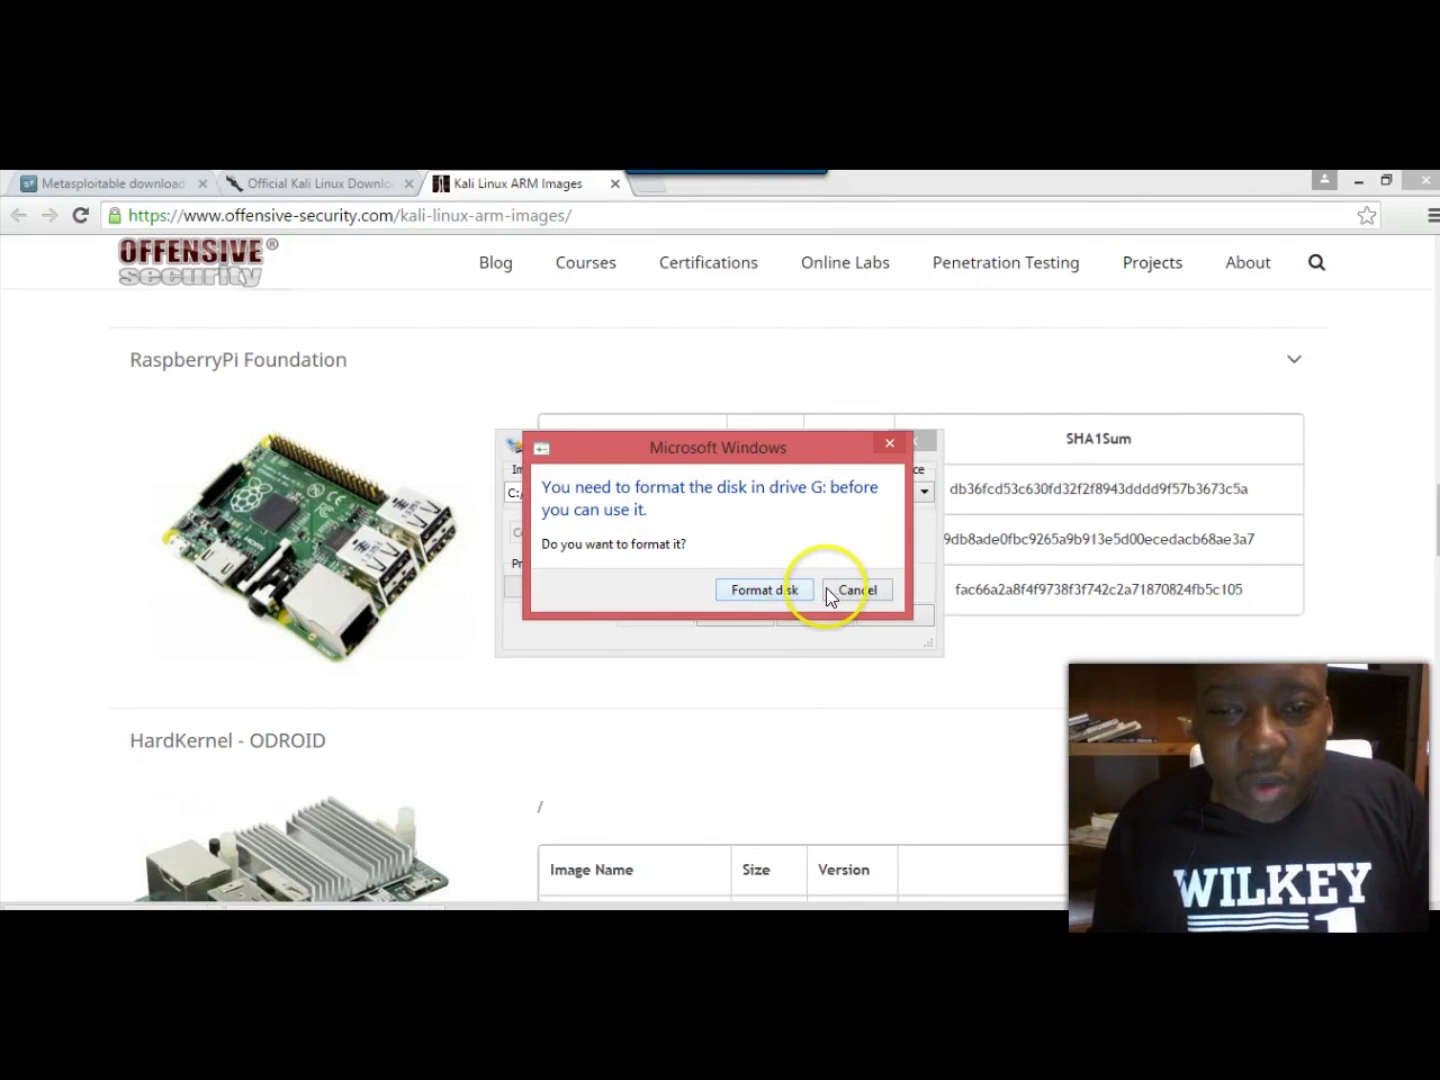
Step: Accept the format prompt, quick-format drive G: as FAT, and close the Format window
click(787, 591)
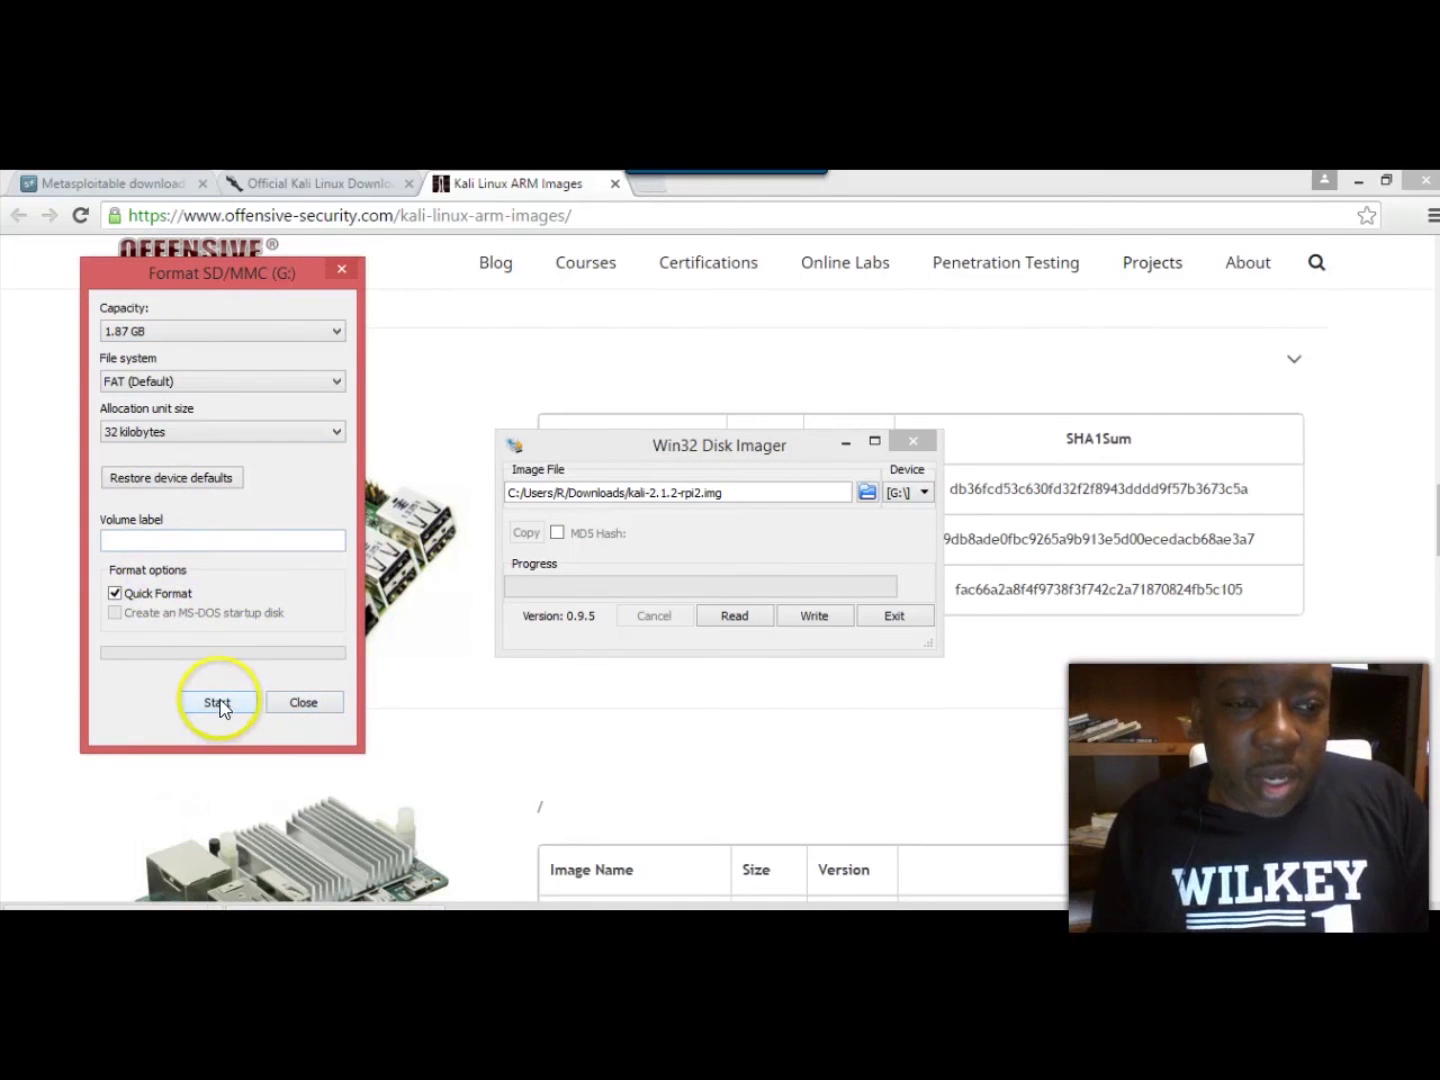
click(217, 703)
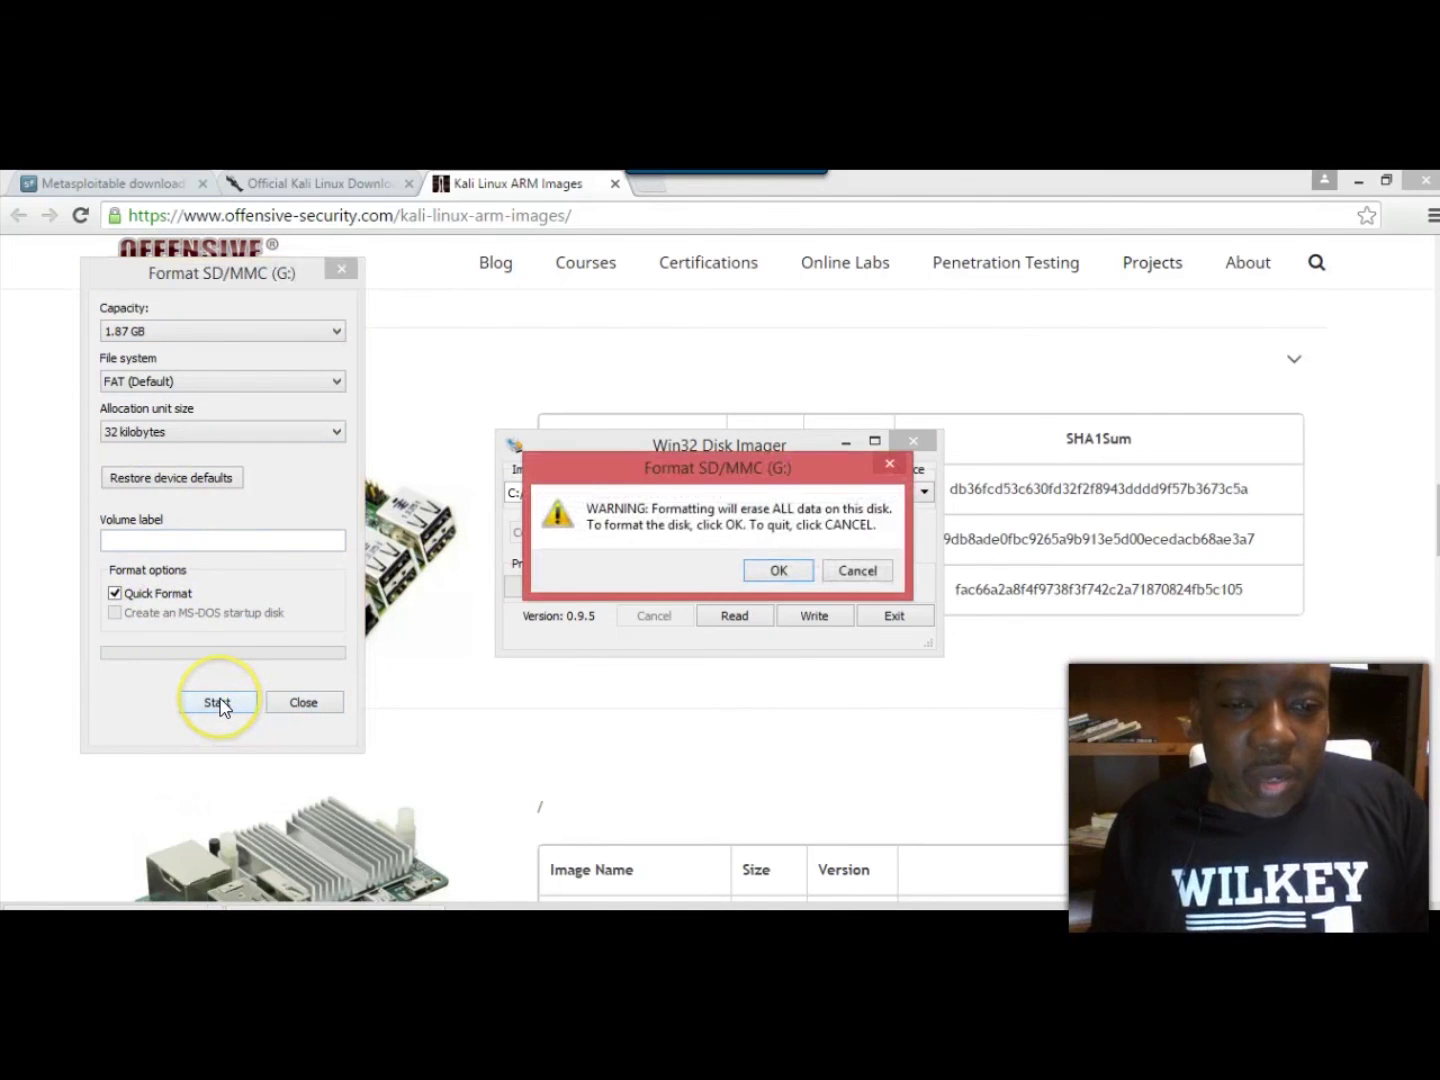
click(757, 570)
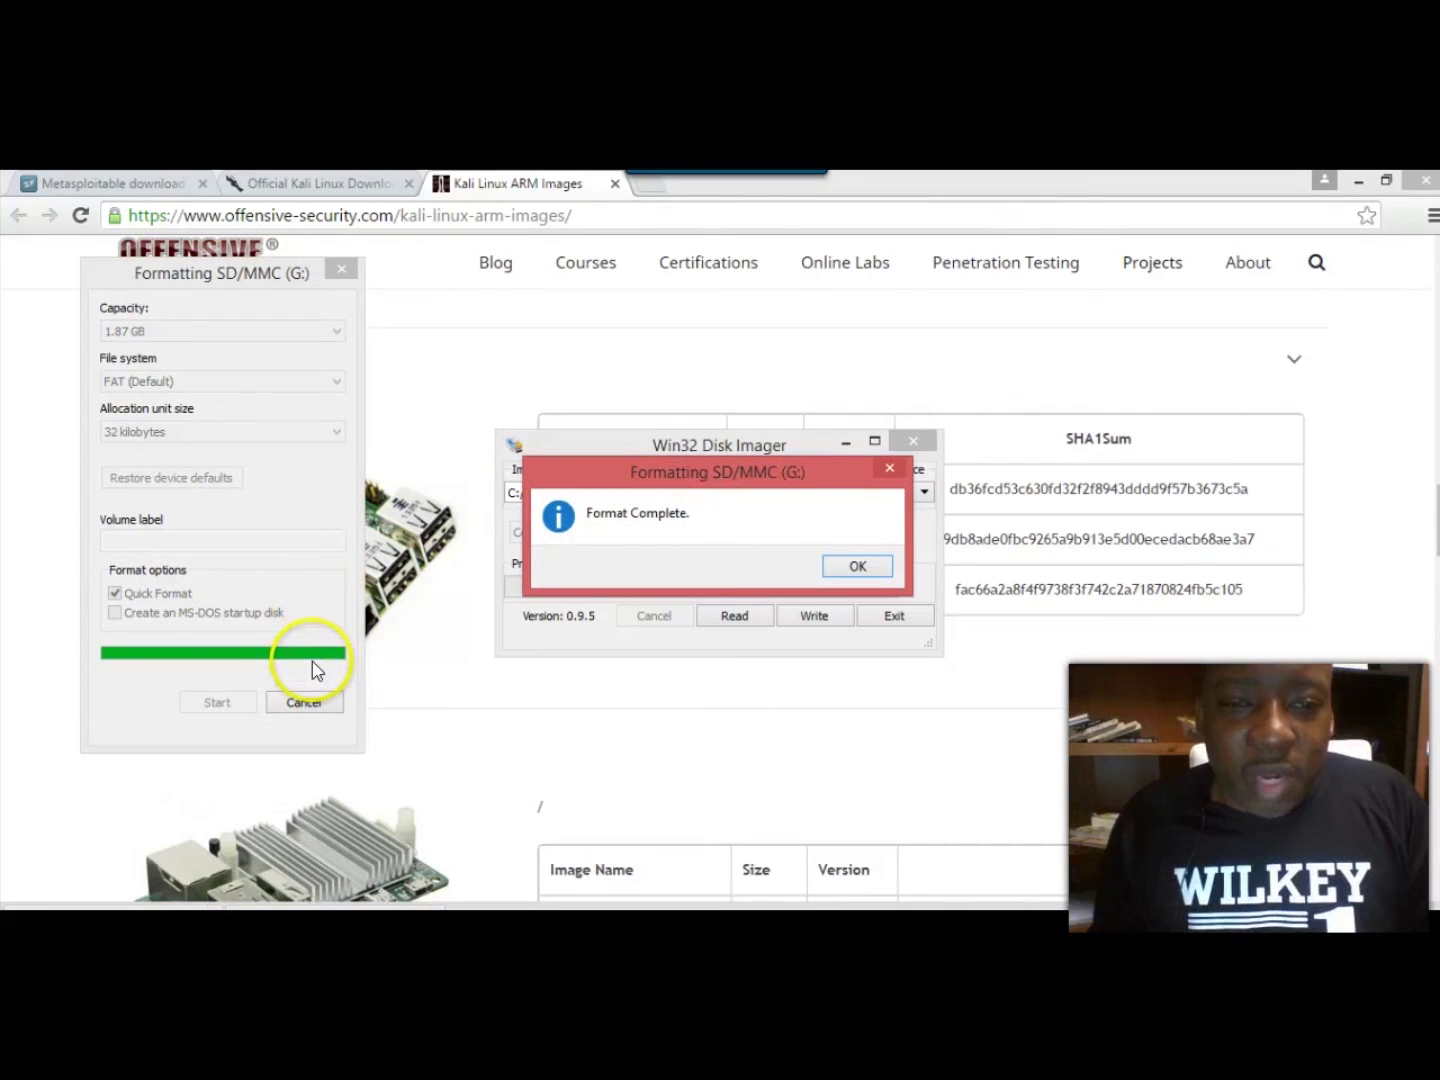
click(845, 568)
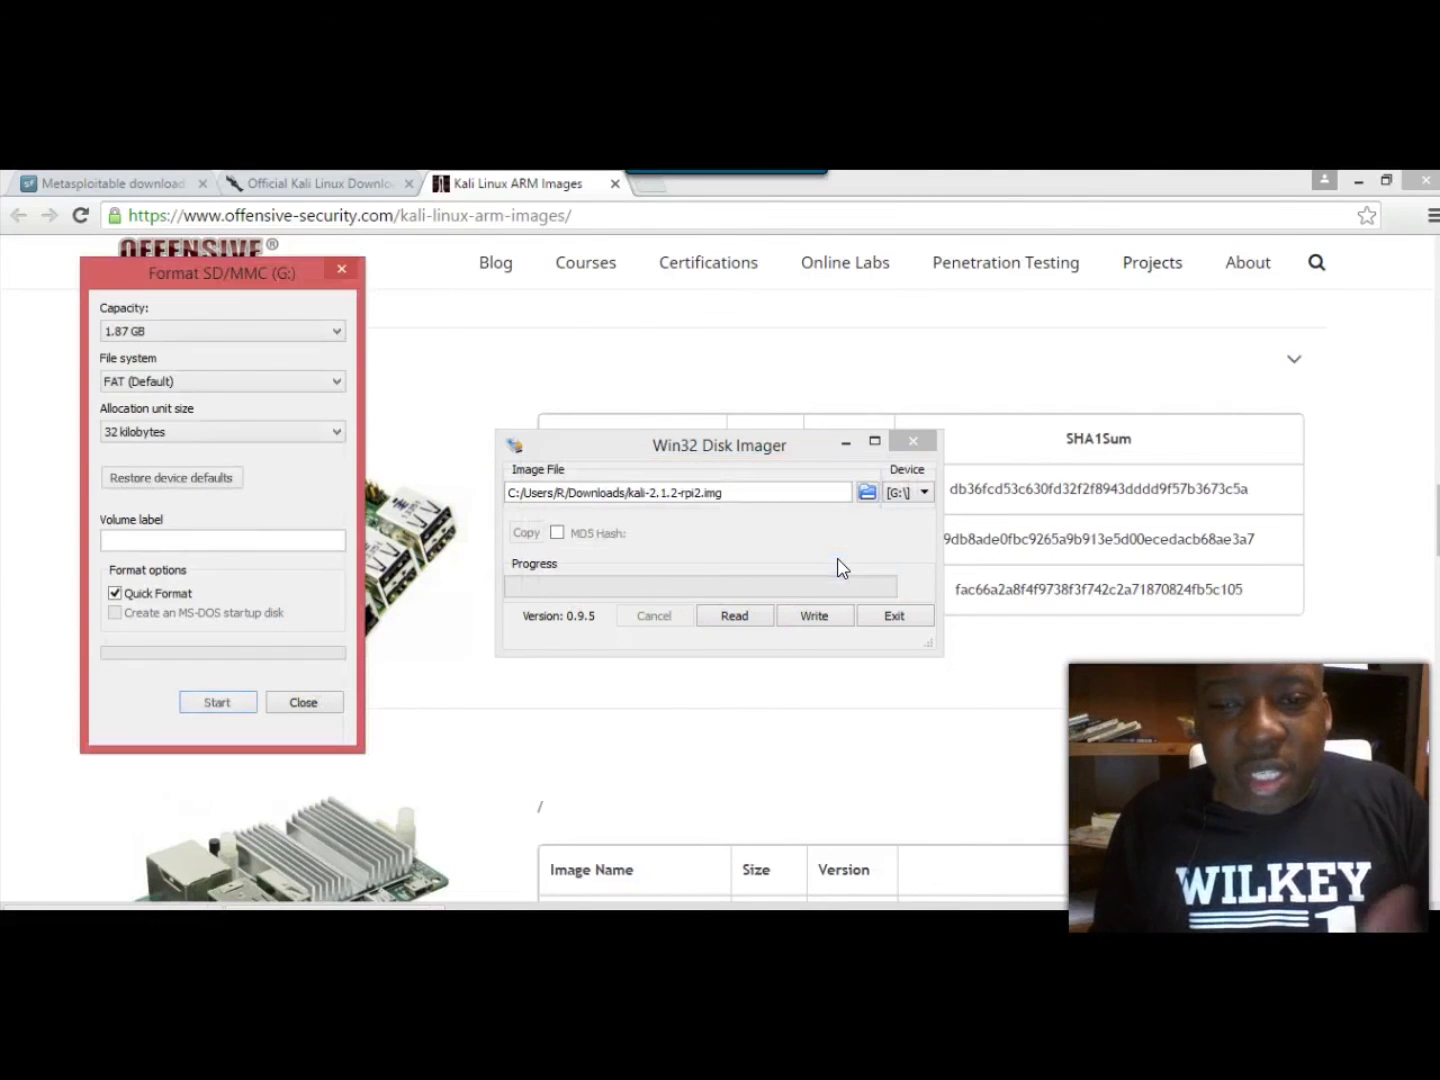
click(337, 263)
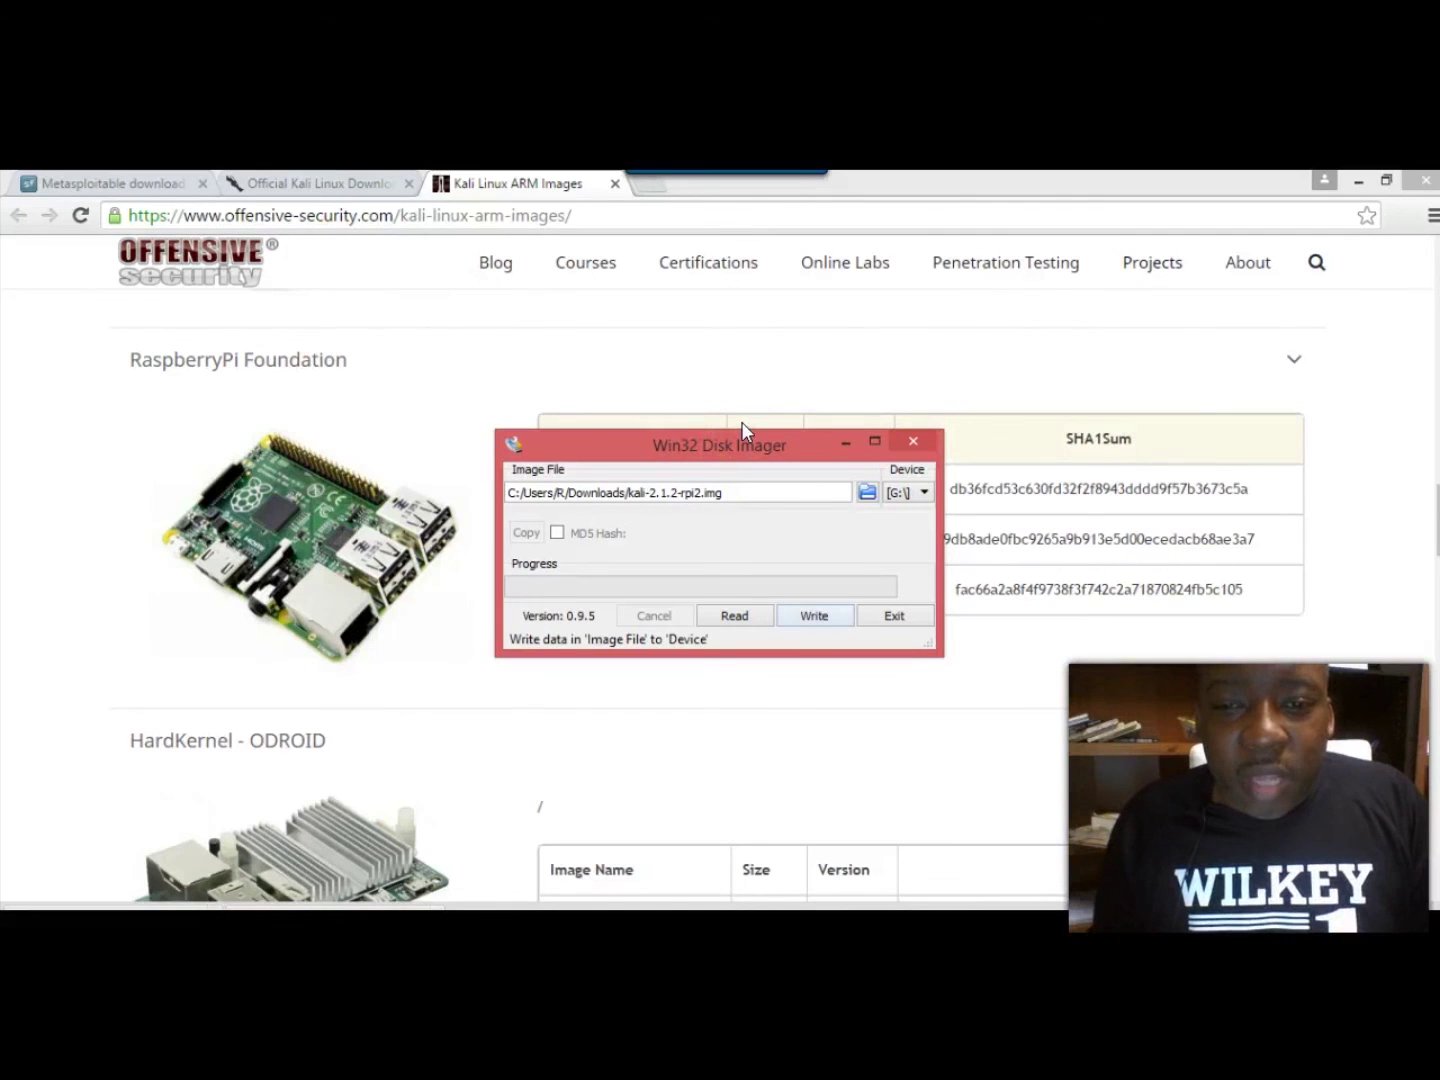